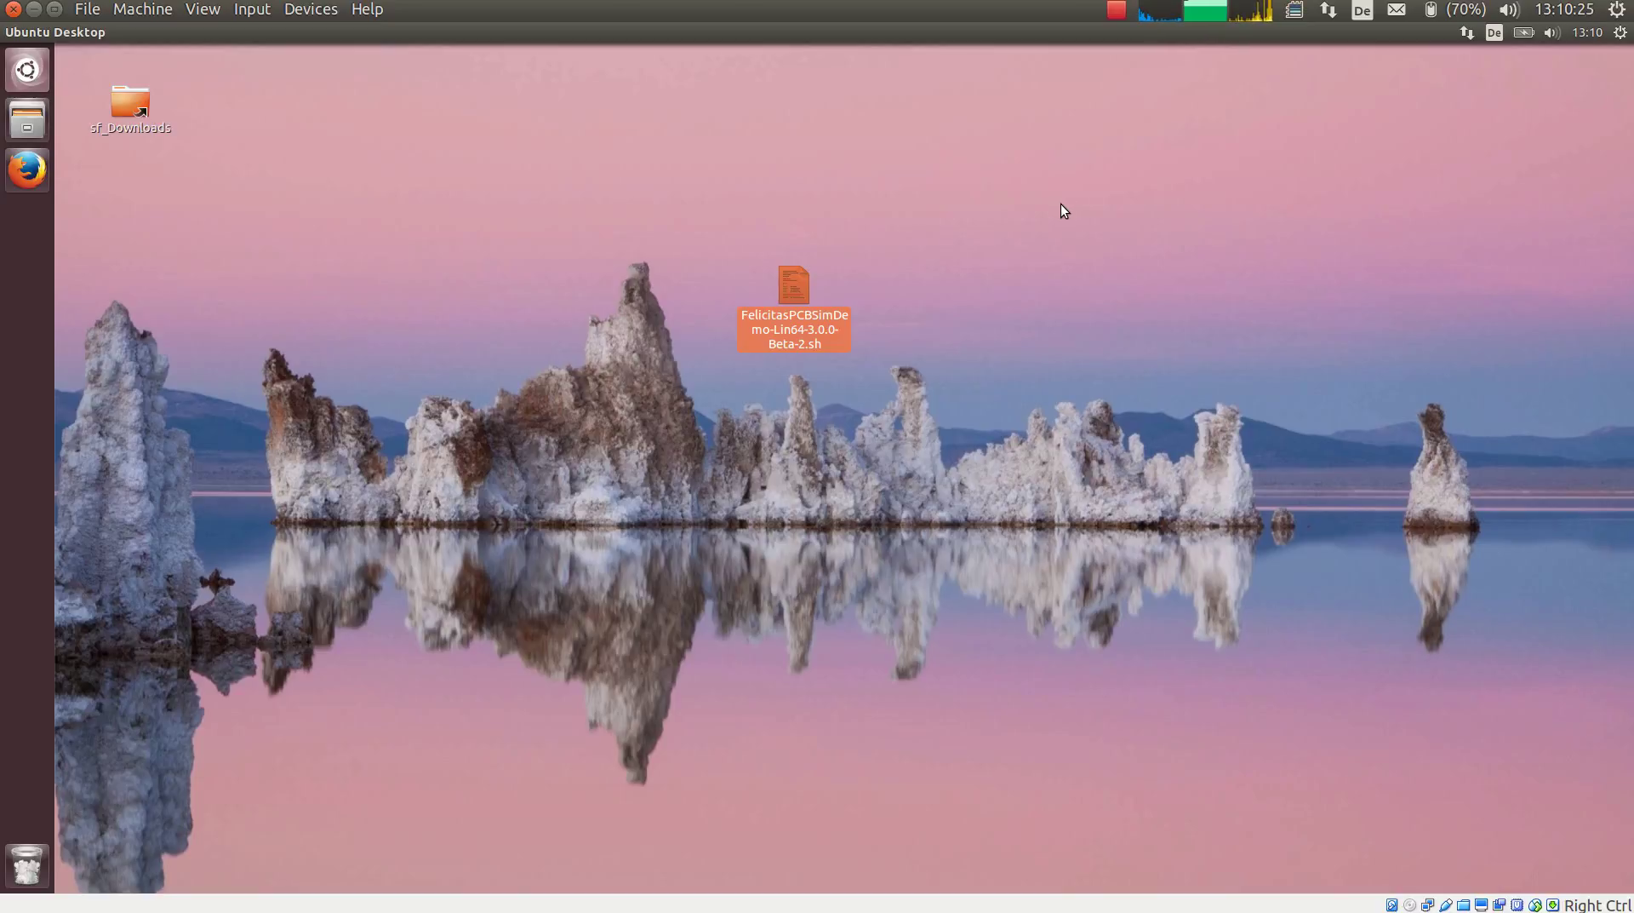
- Confirm in its Properties that the PCBSim installer script has execute permission
{"action": "left_click", "coordinate": [988, 363]}
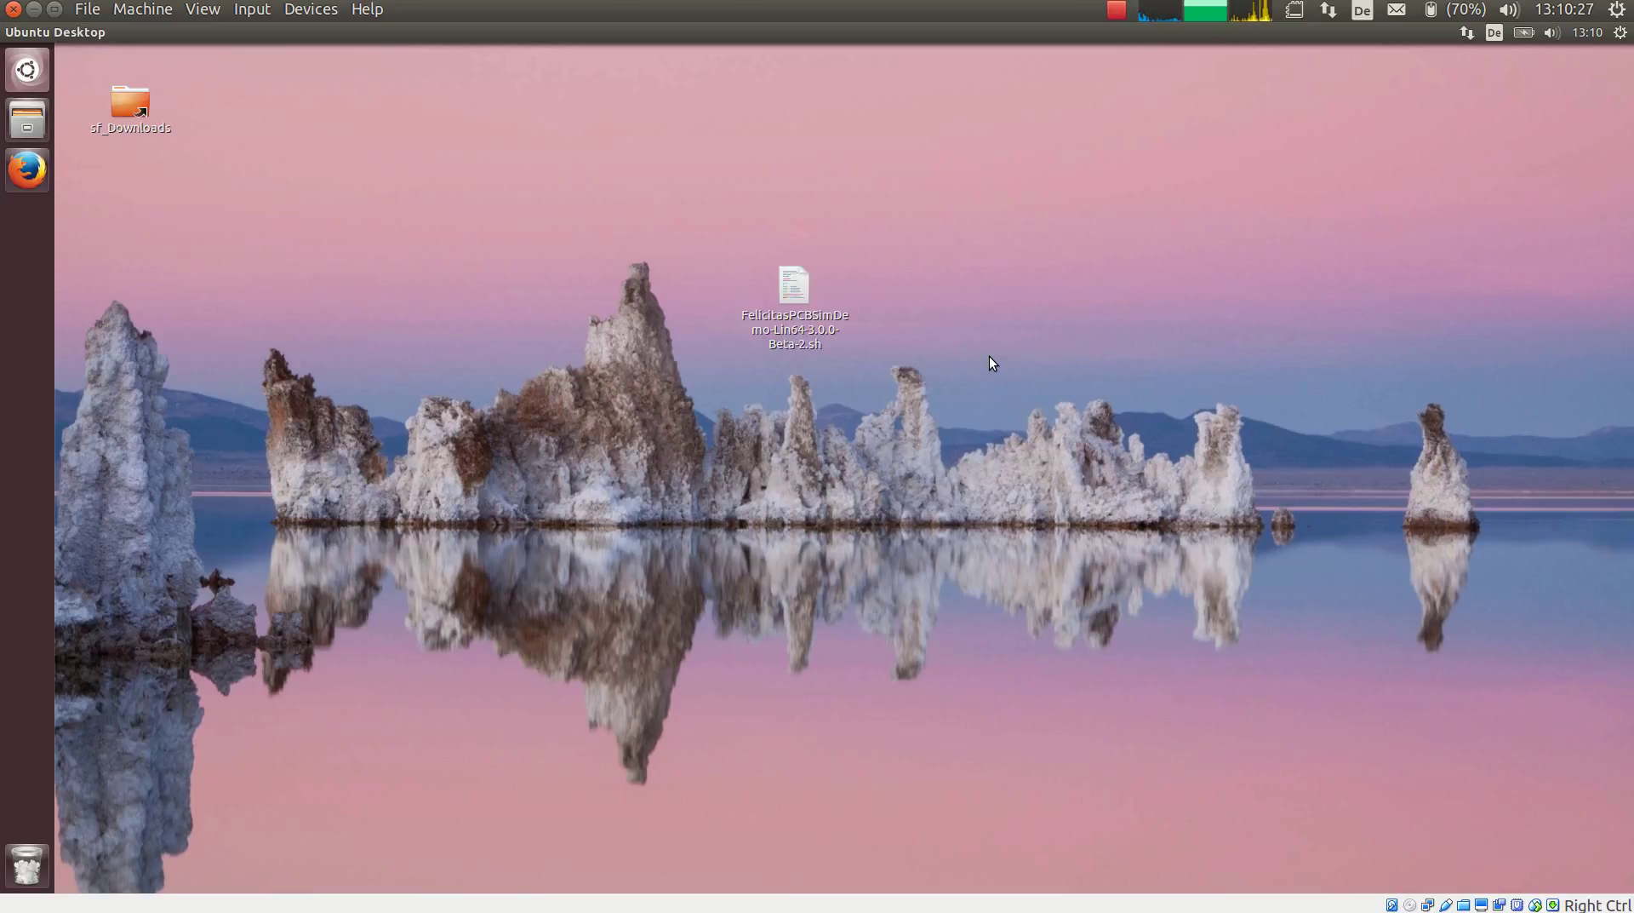
{"action": "left_click", "coordinate": [796, 292]}
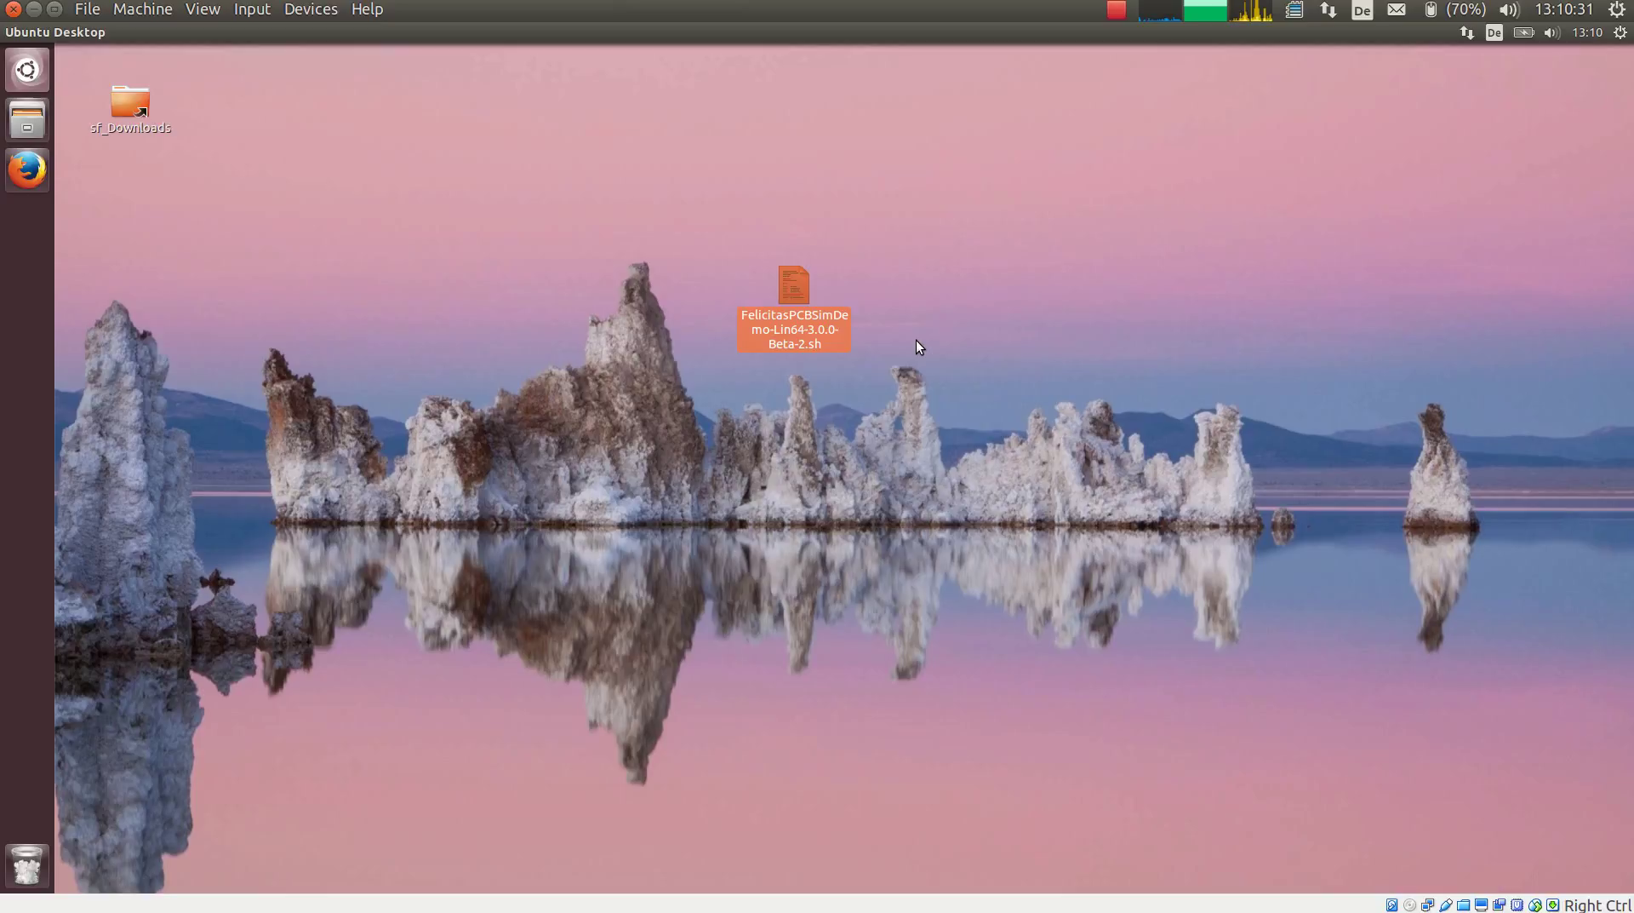
{"action": "right_click", "coordinate": [793, 283]}
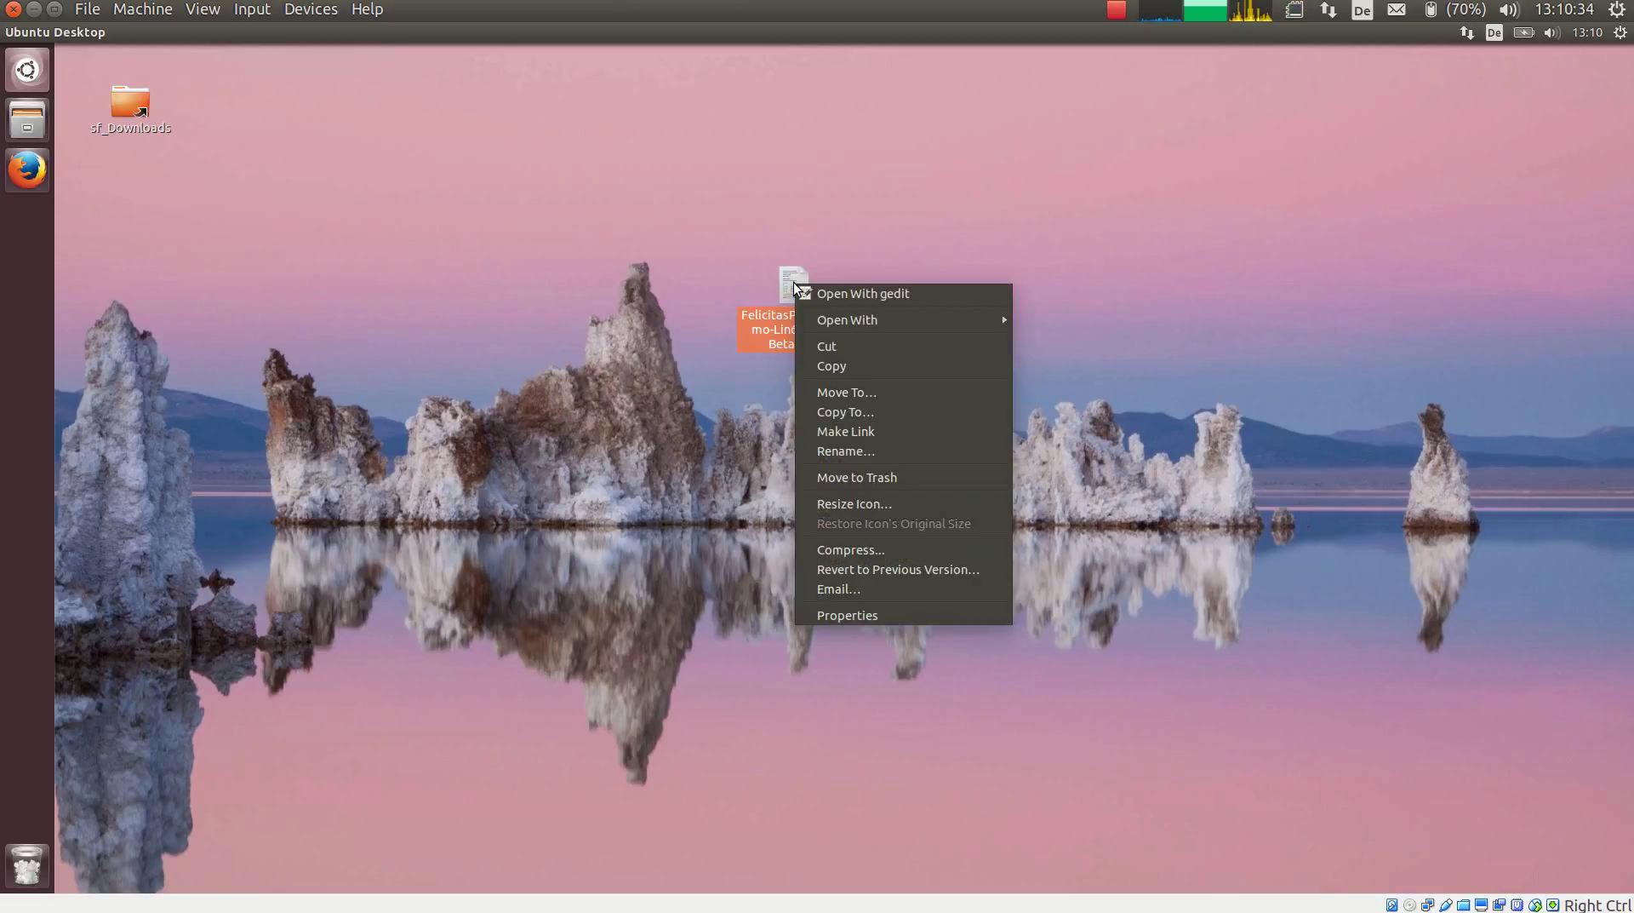
{"action": "left_click", "coordinate": [937, 611]}
{"action": "left_click", "coordinate": [641, 294]}
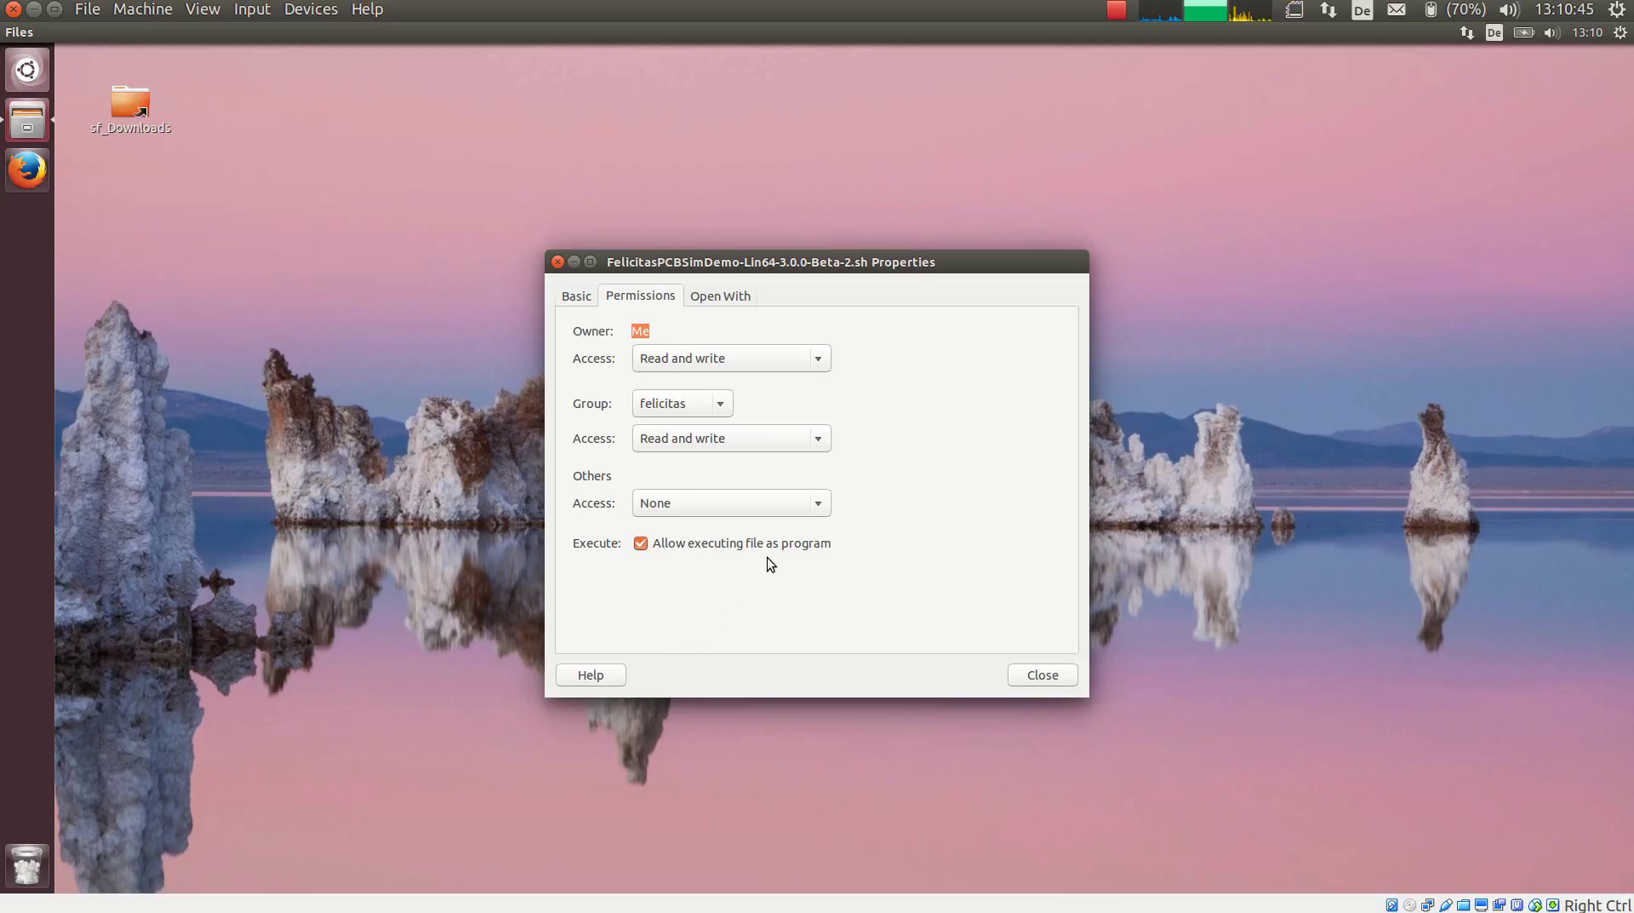
{"action": "left_click", "coordinate": [1059, 673]}
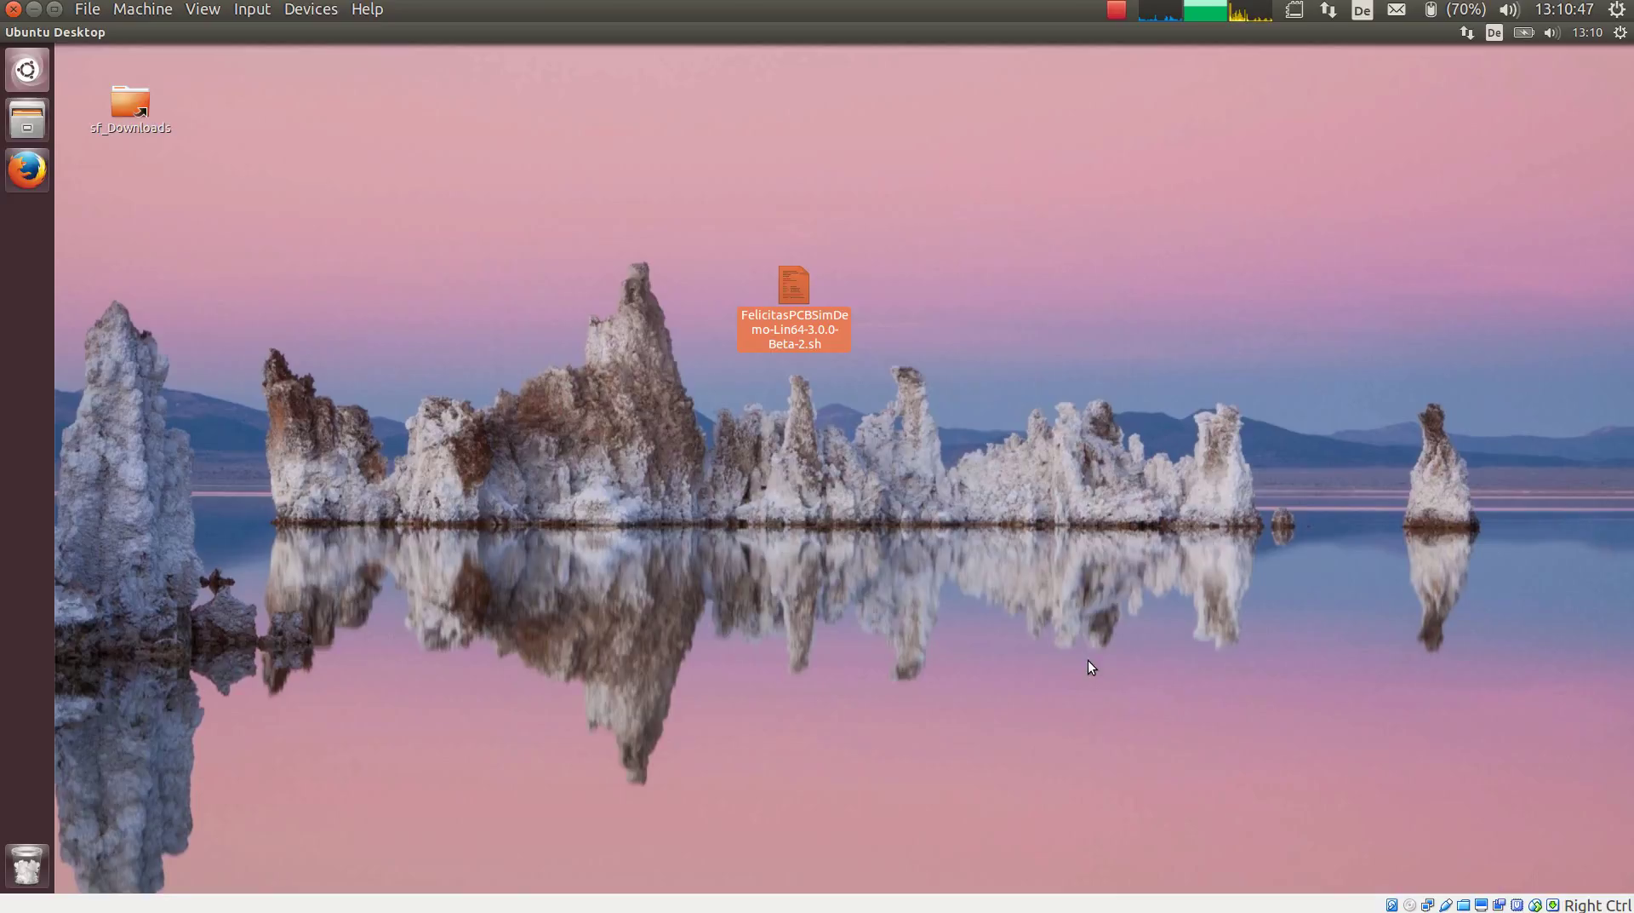
- Open a terminal, centre it on screen, and change into the Desktop folder
{"action": "key", "text": "ctrl+alt+t"}
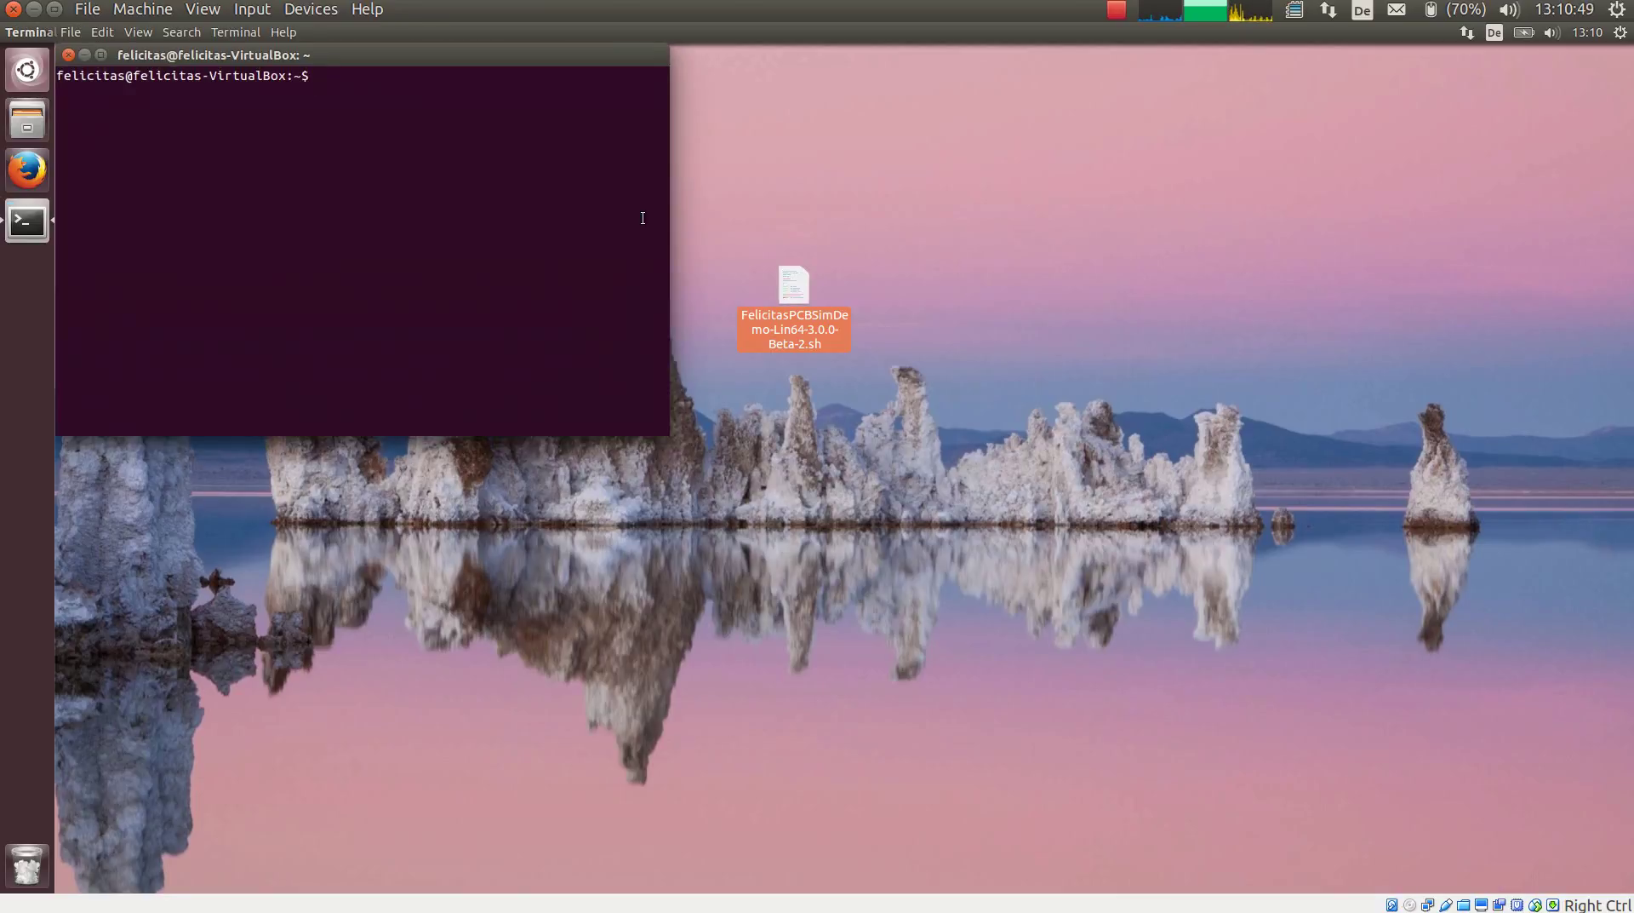
{"action": "left_click_drag", "start_coordinate": [608, 162], "coordinate": [974, 461]}
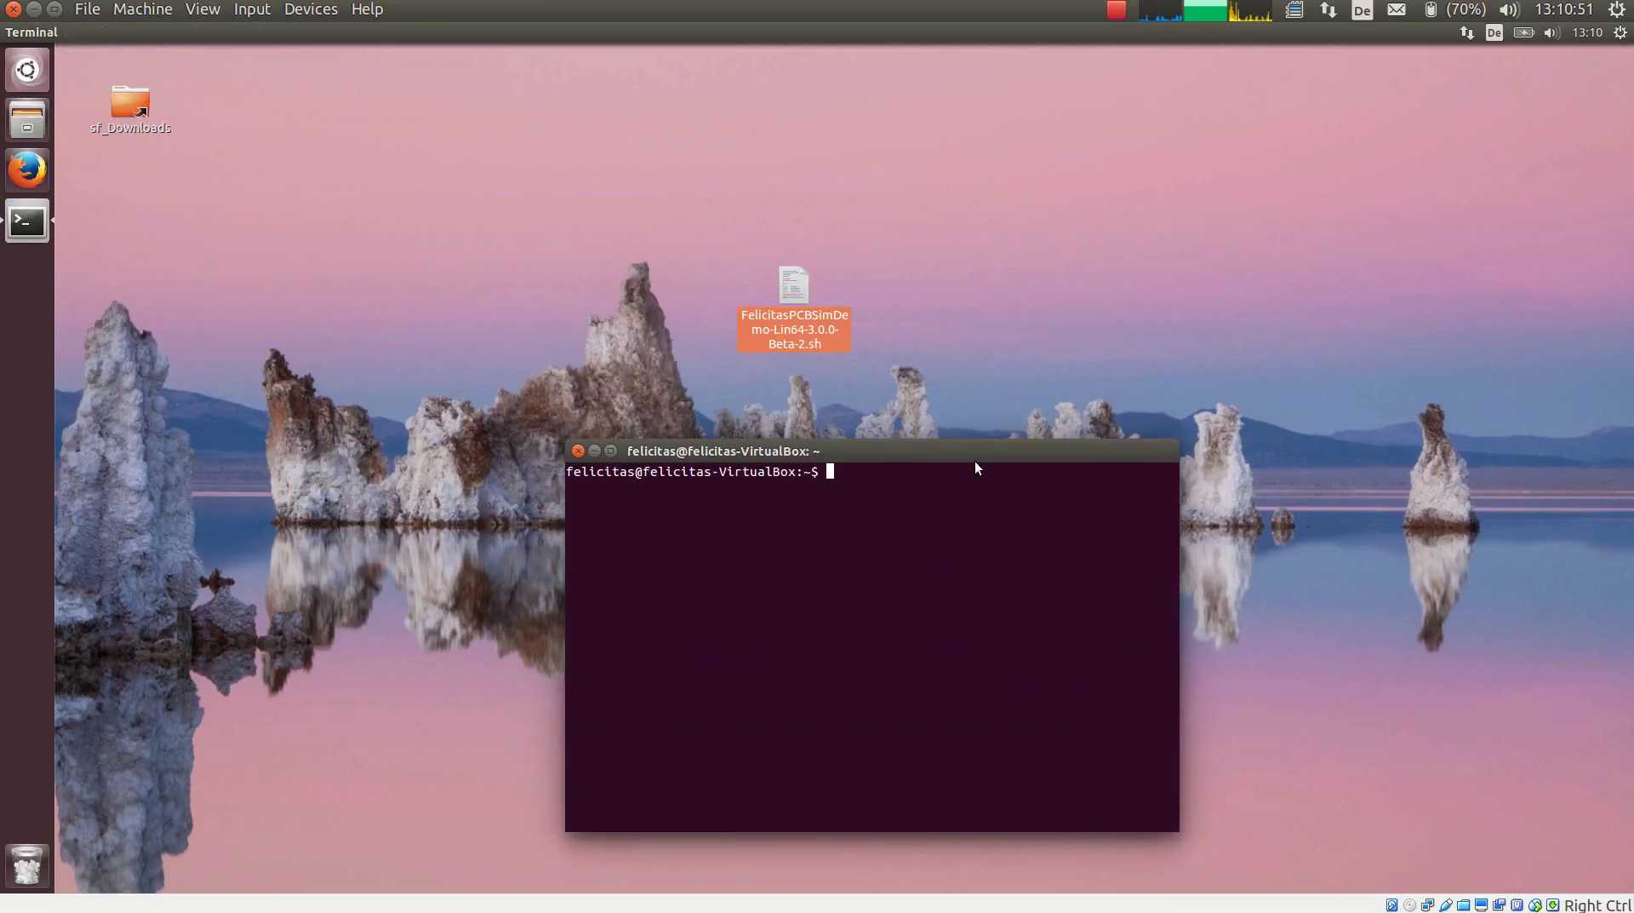
{"action": "type", "text": "cd Des"}
{"action": "key", "text": "Tab"}
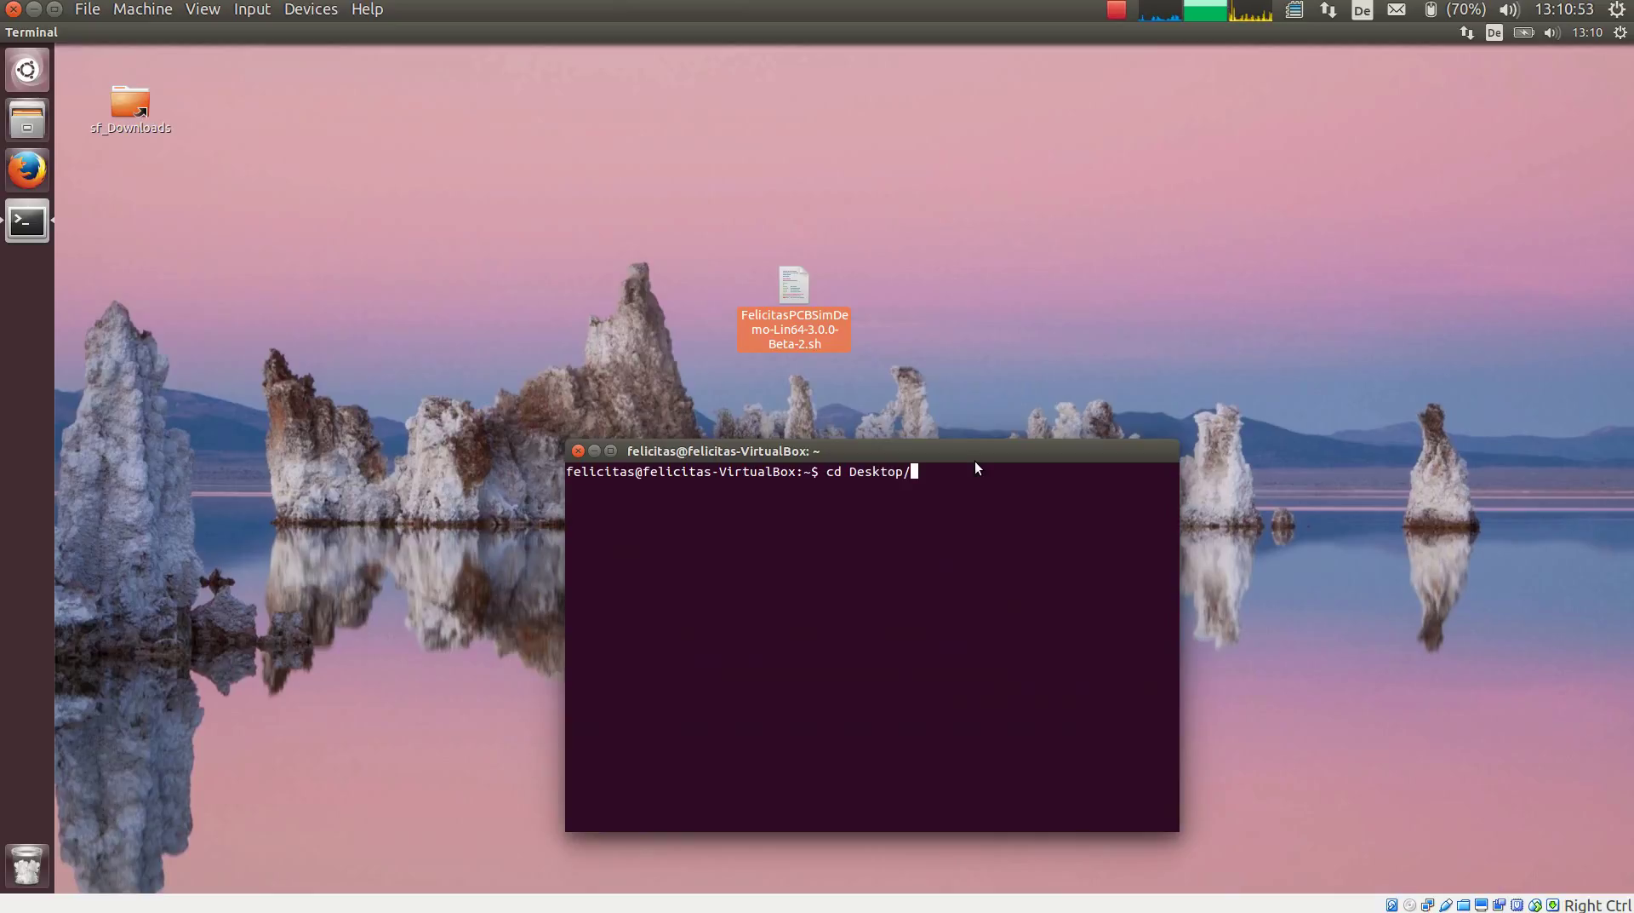
{"action": "key", "text": "Return"}
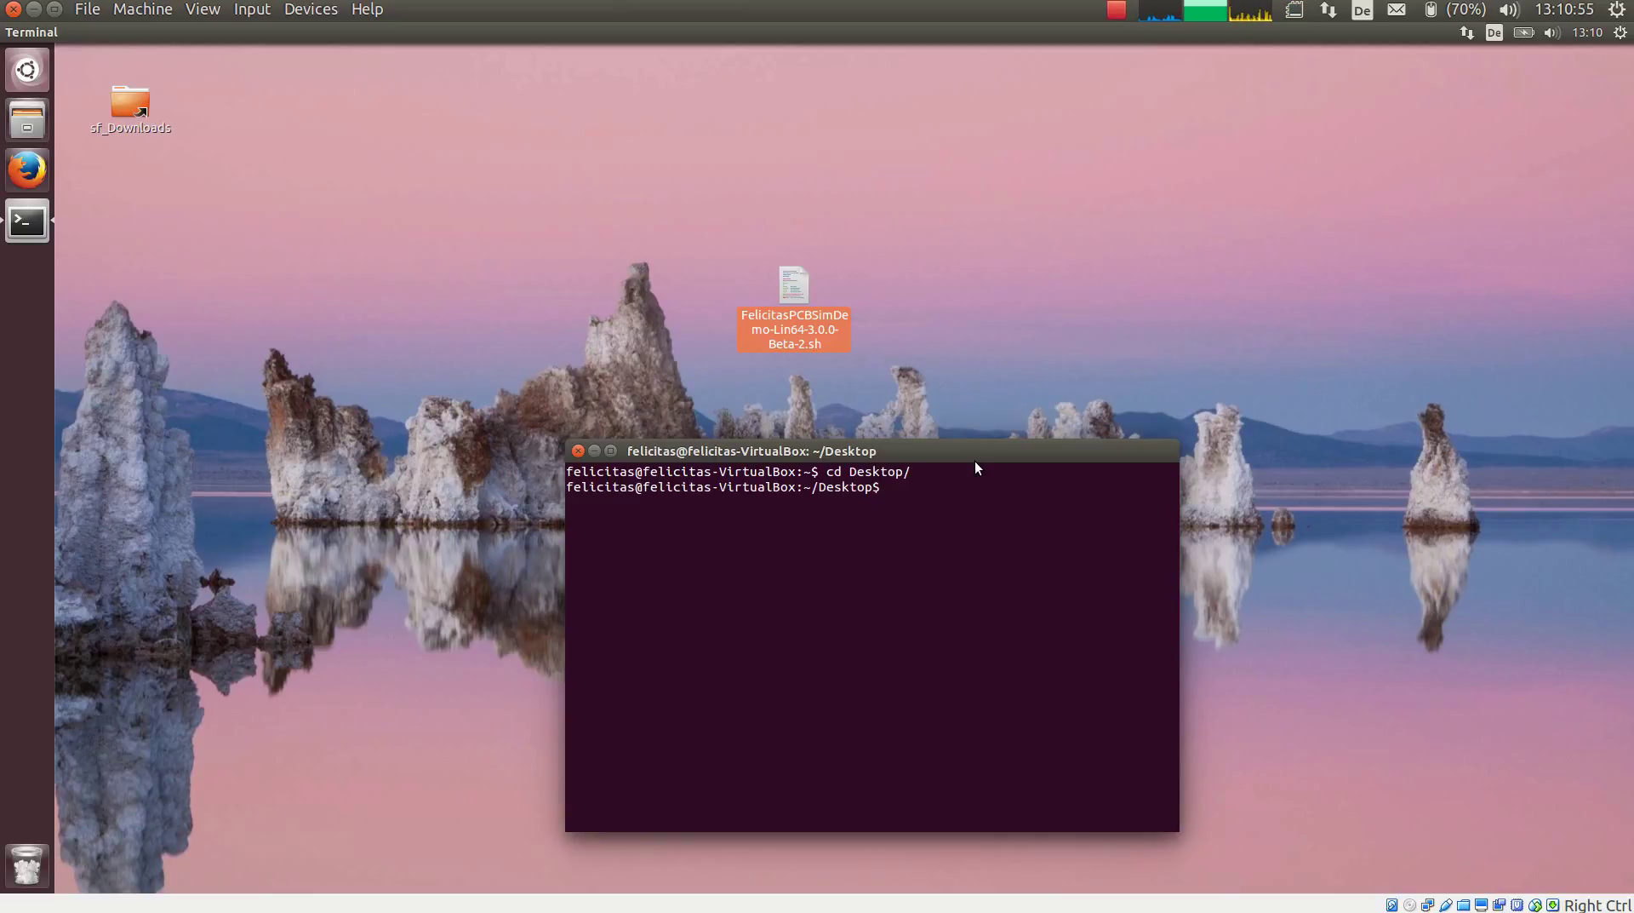
- Run ./FelicitasPCBSimDemo-Lin64-3.0.0-Beta-2.sh and submit the administrator password
{"action": "type", "text": "./F"}
{"action": "key", "text": "Tab"}
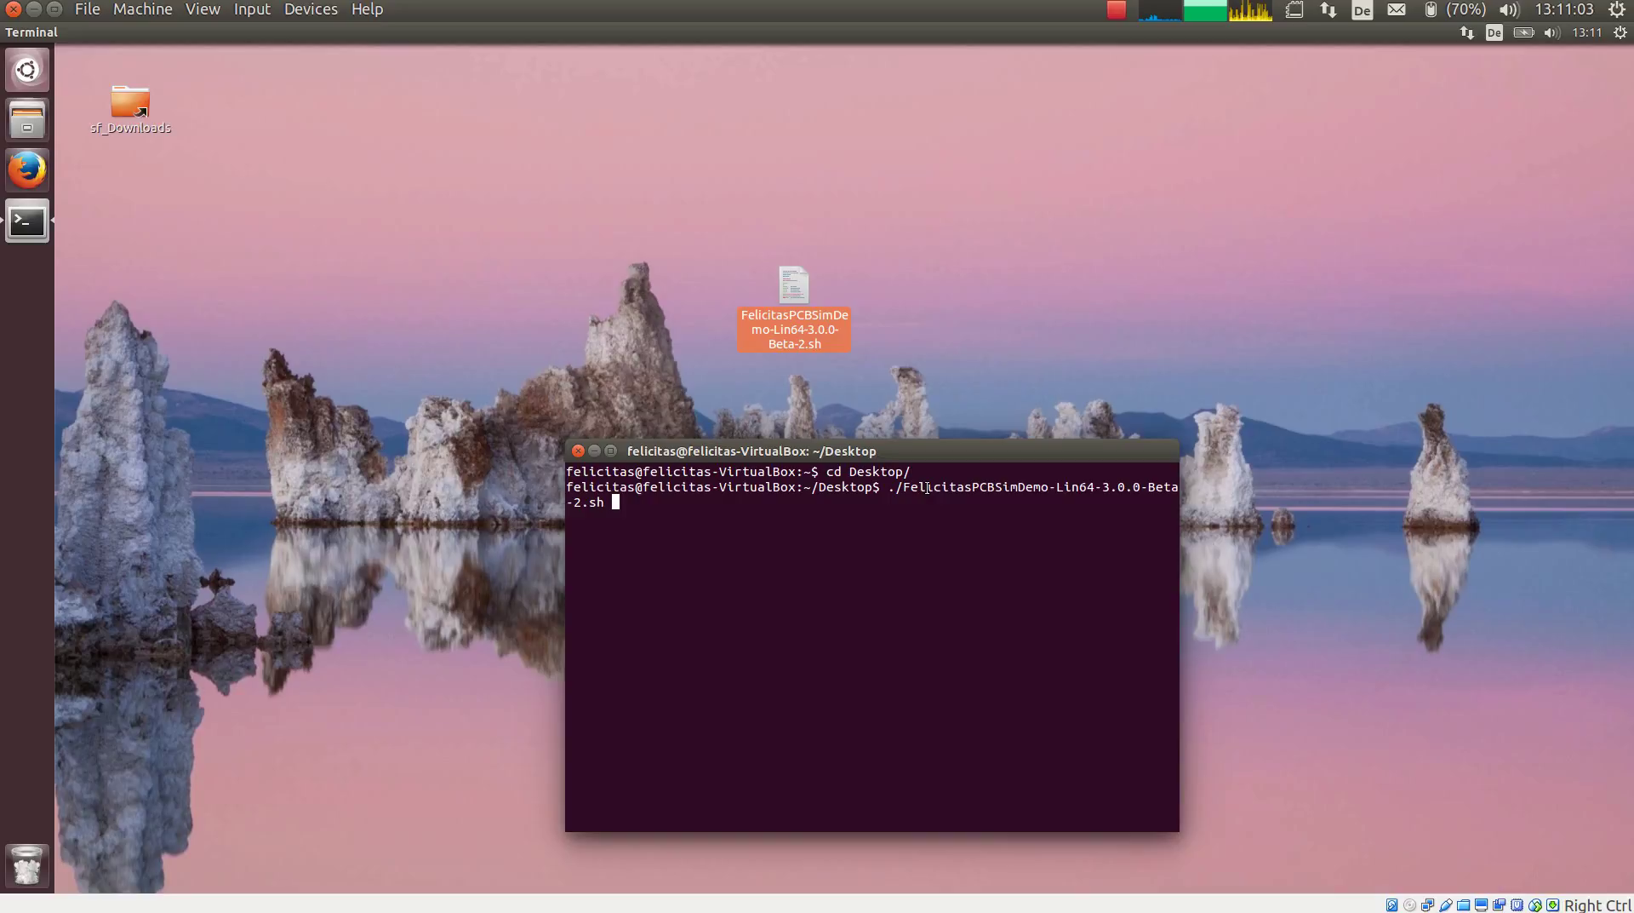
{"action": "key", "text": "Return"}
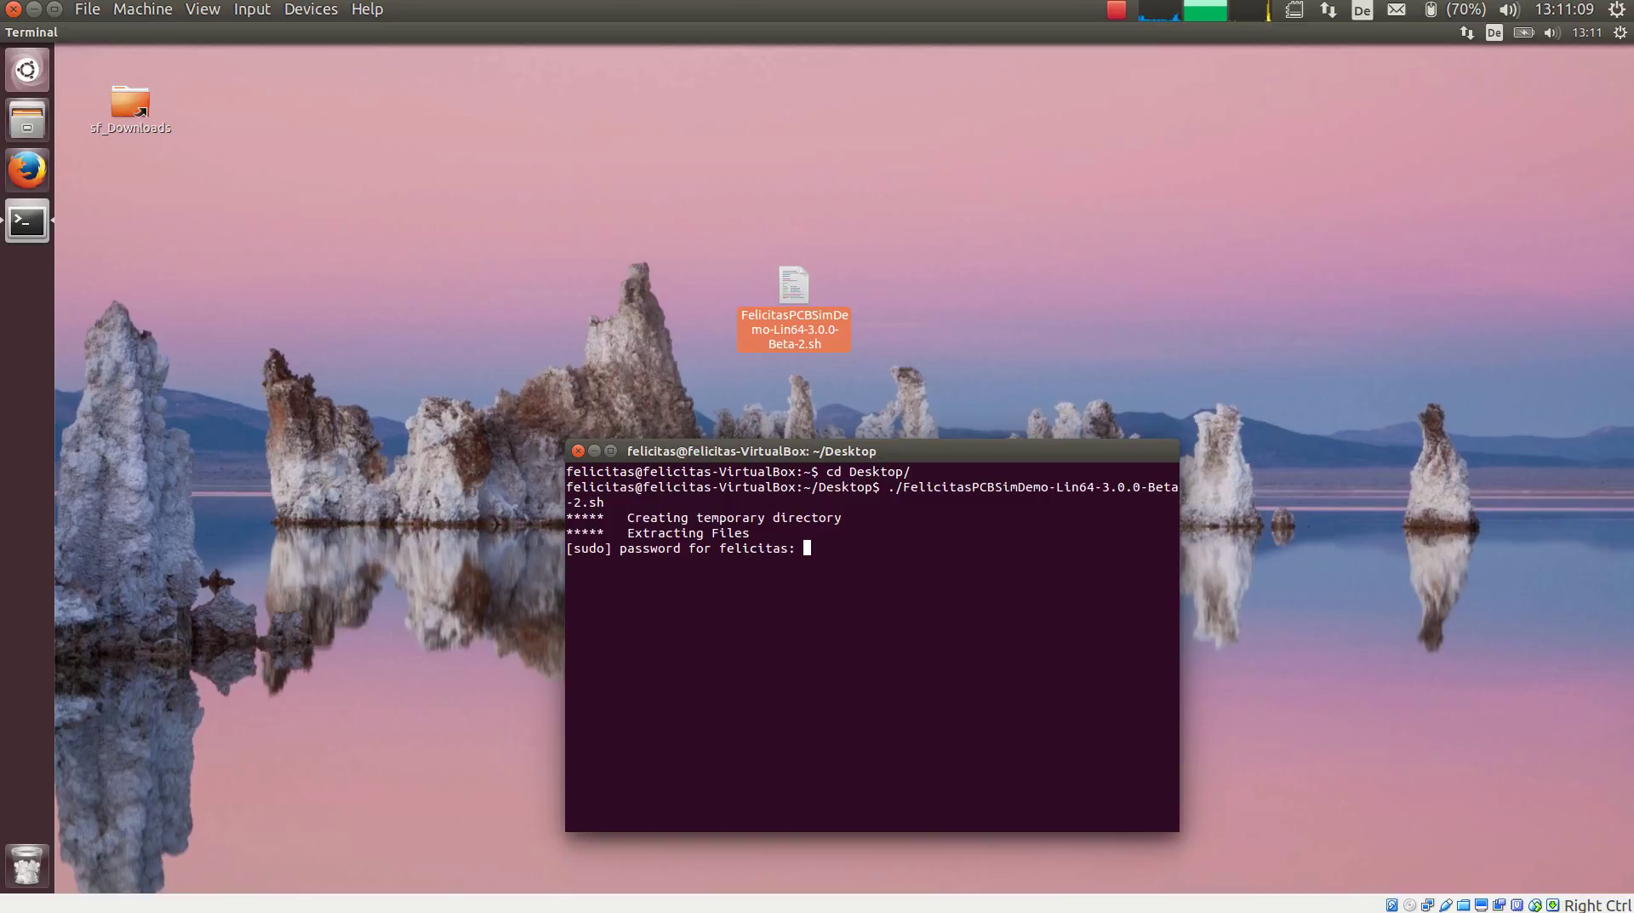
{"action": "key", "text": "Return"}
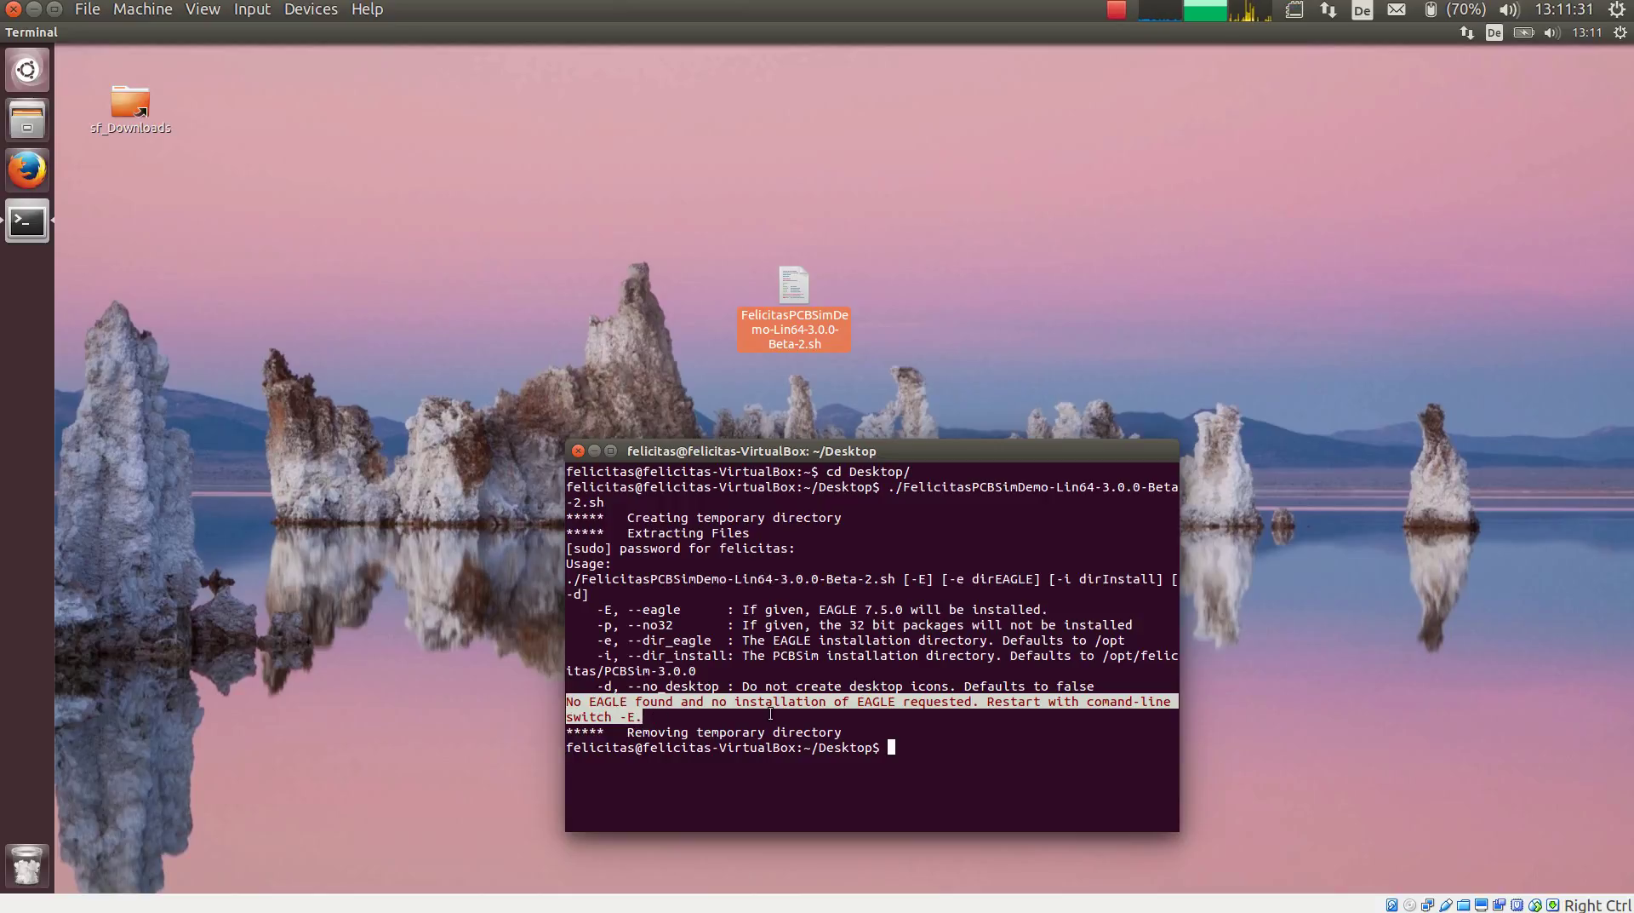
- Rerun the installer command with the -E switch so EAGLE is installed too
{"action": "key", "text": "Up"}
{"action": "type", "text": "-E"}
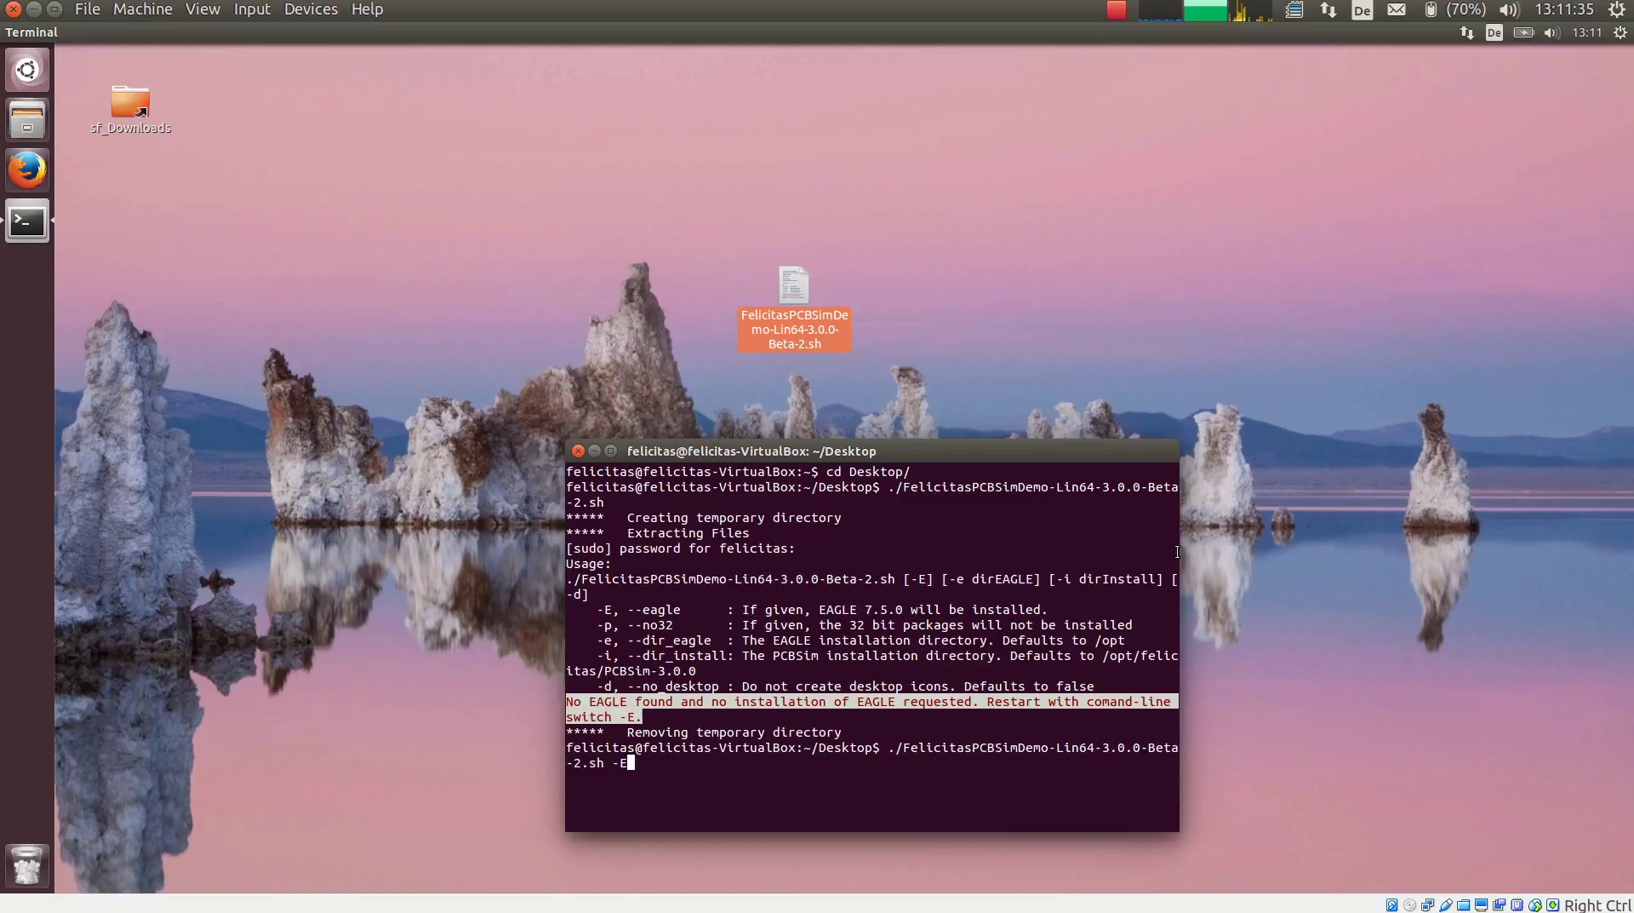
{"action": "left_click_drag", "start_coordinate": [1203, 561], "coordinate": [1583, 562]}
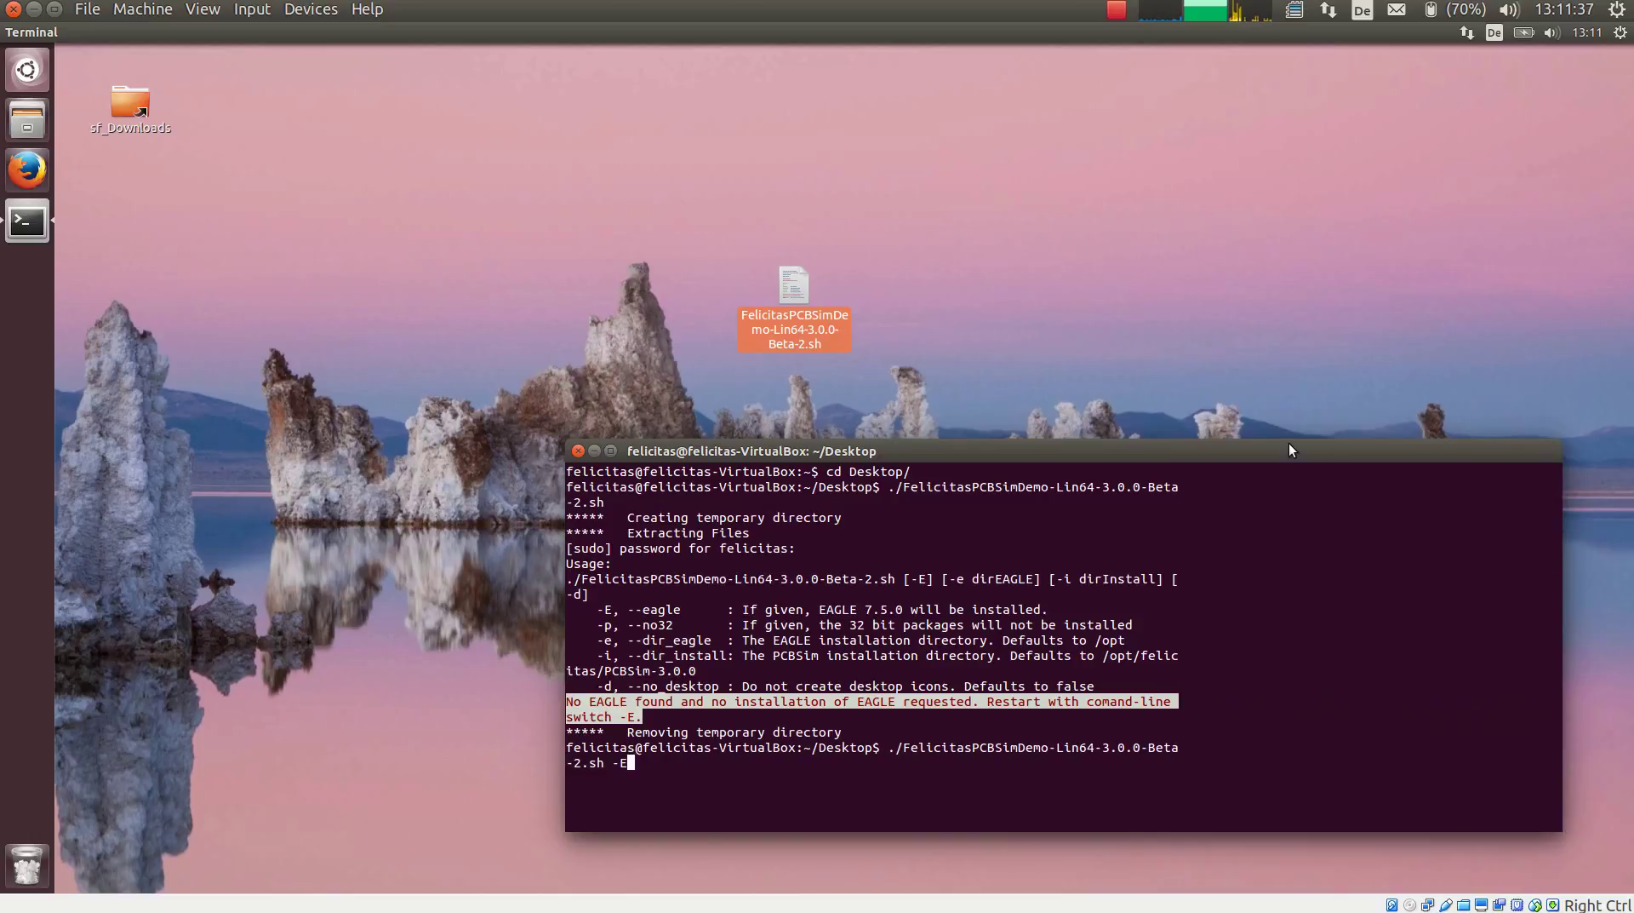
{"action": "left_click_drag", "start_coordinate": [1289, 443], "coordinate": [1071, 221]}
{"action": "key", "text": "Return"}
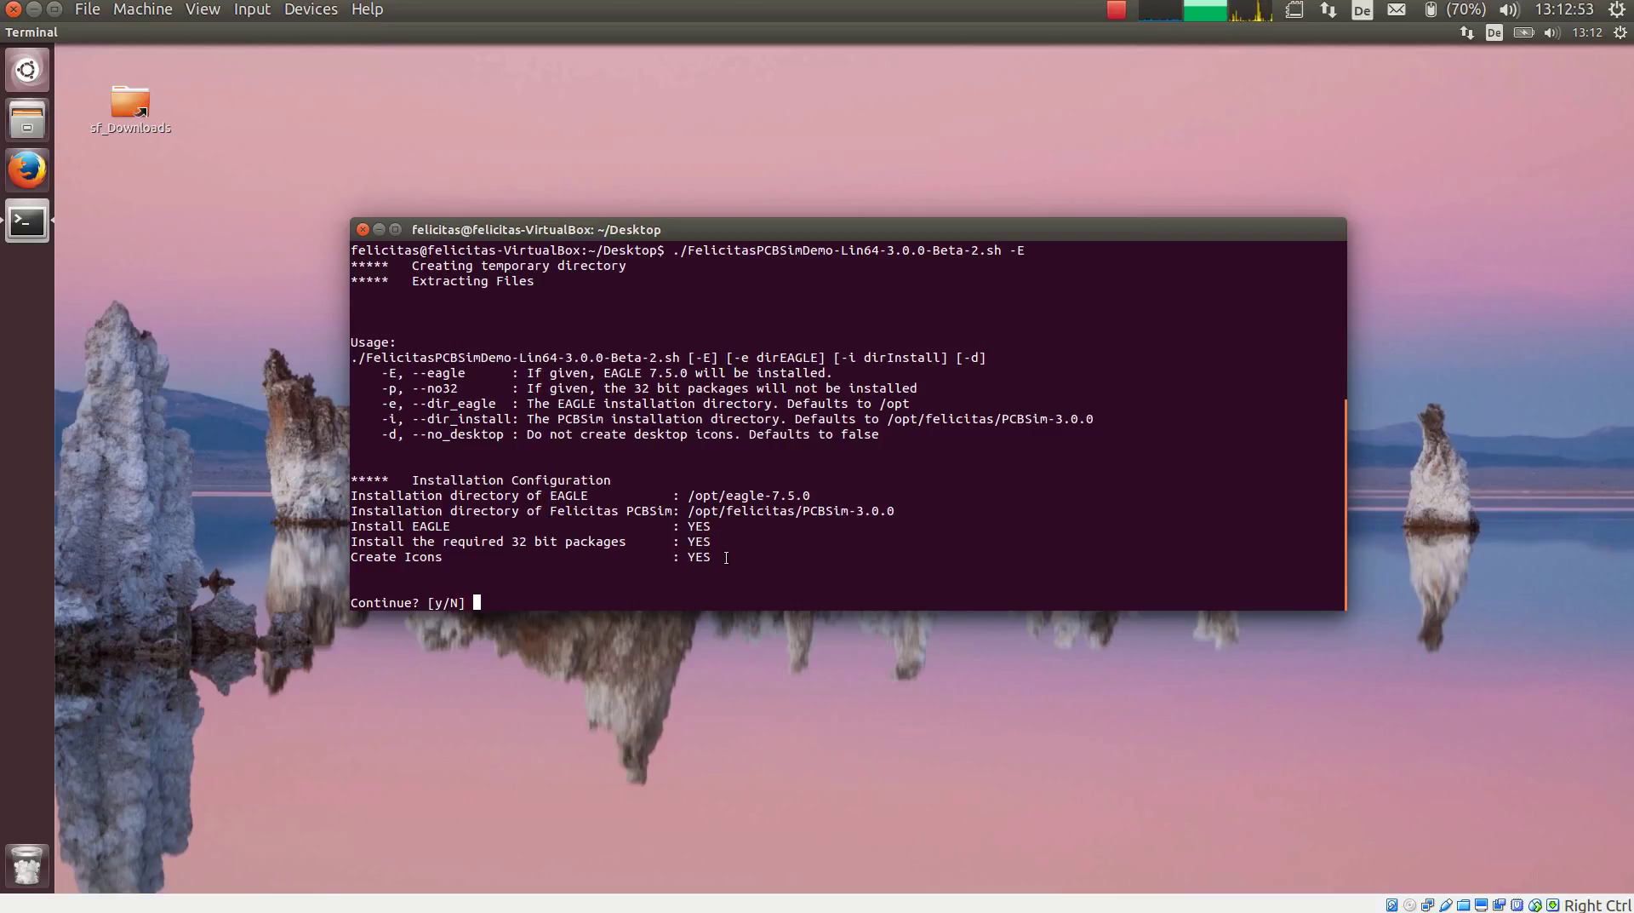
- Answer y to accept the configuration and let the installation run until Done
{"action": "type", "text": "y"}
{"action": "key", "text": "Return"}
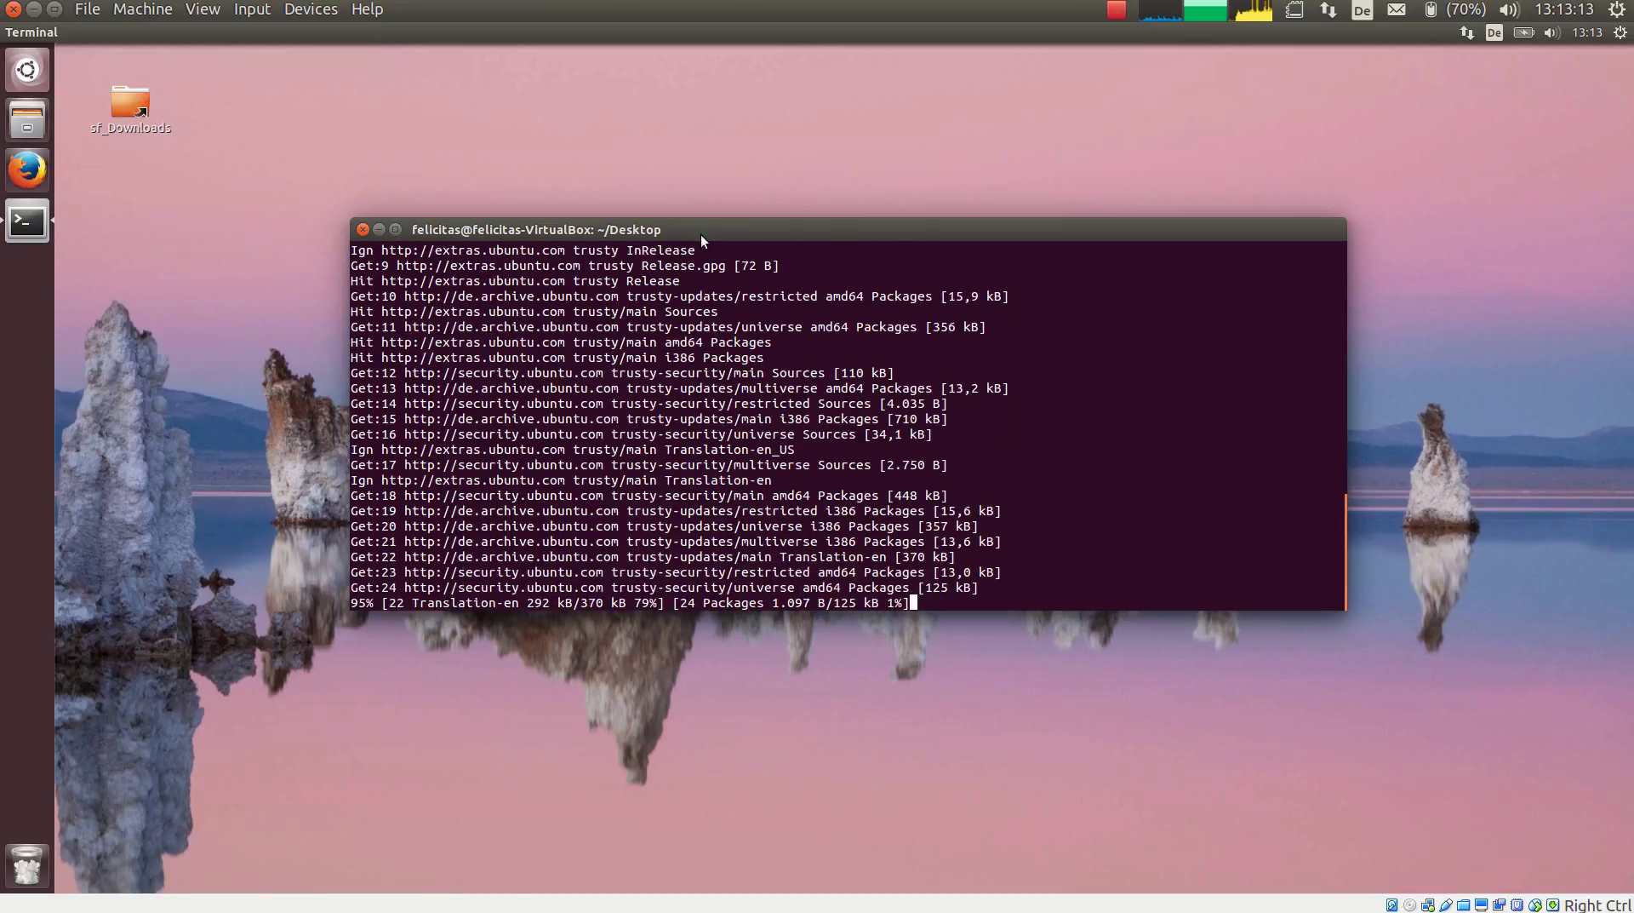
{"action": "left_click", "coordinate": [1116, 12]}
{"action": "left_click", "coordinate": [1145, 59]}
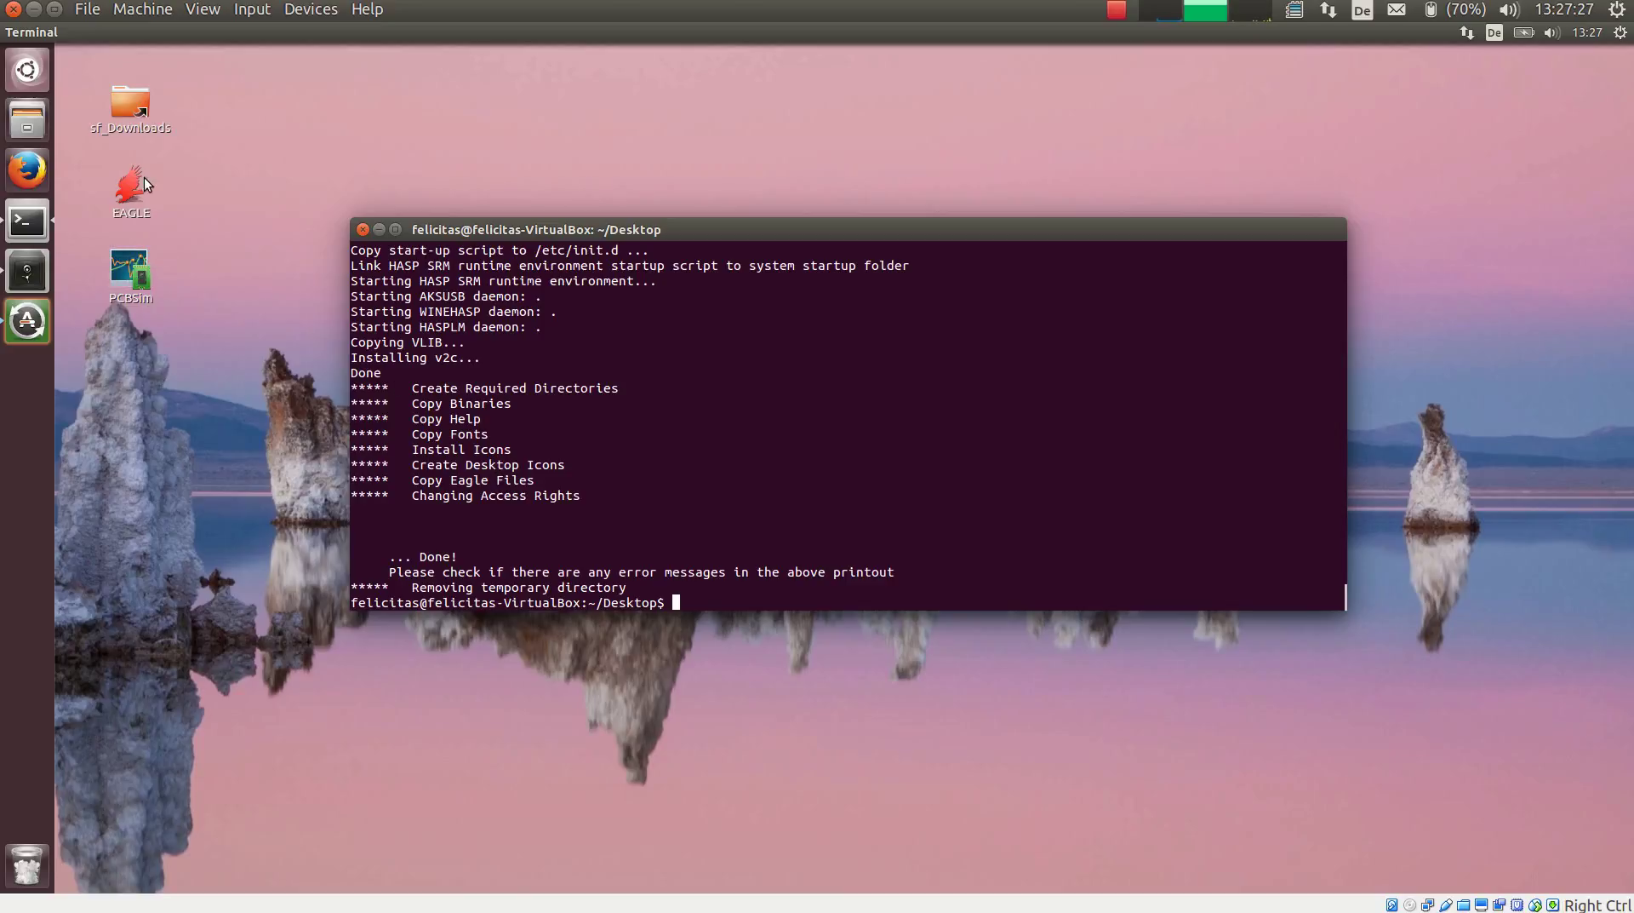
- Launch PCBSim from its desktop icon, acknowledge the demo licence notice, and move the window aside
{"action": "left_click", "coordinate": [126, 272]}
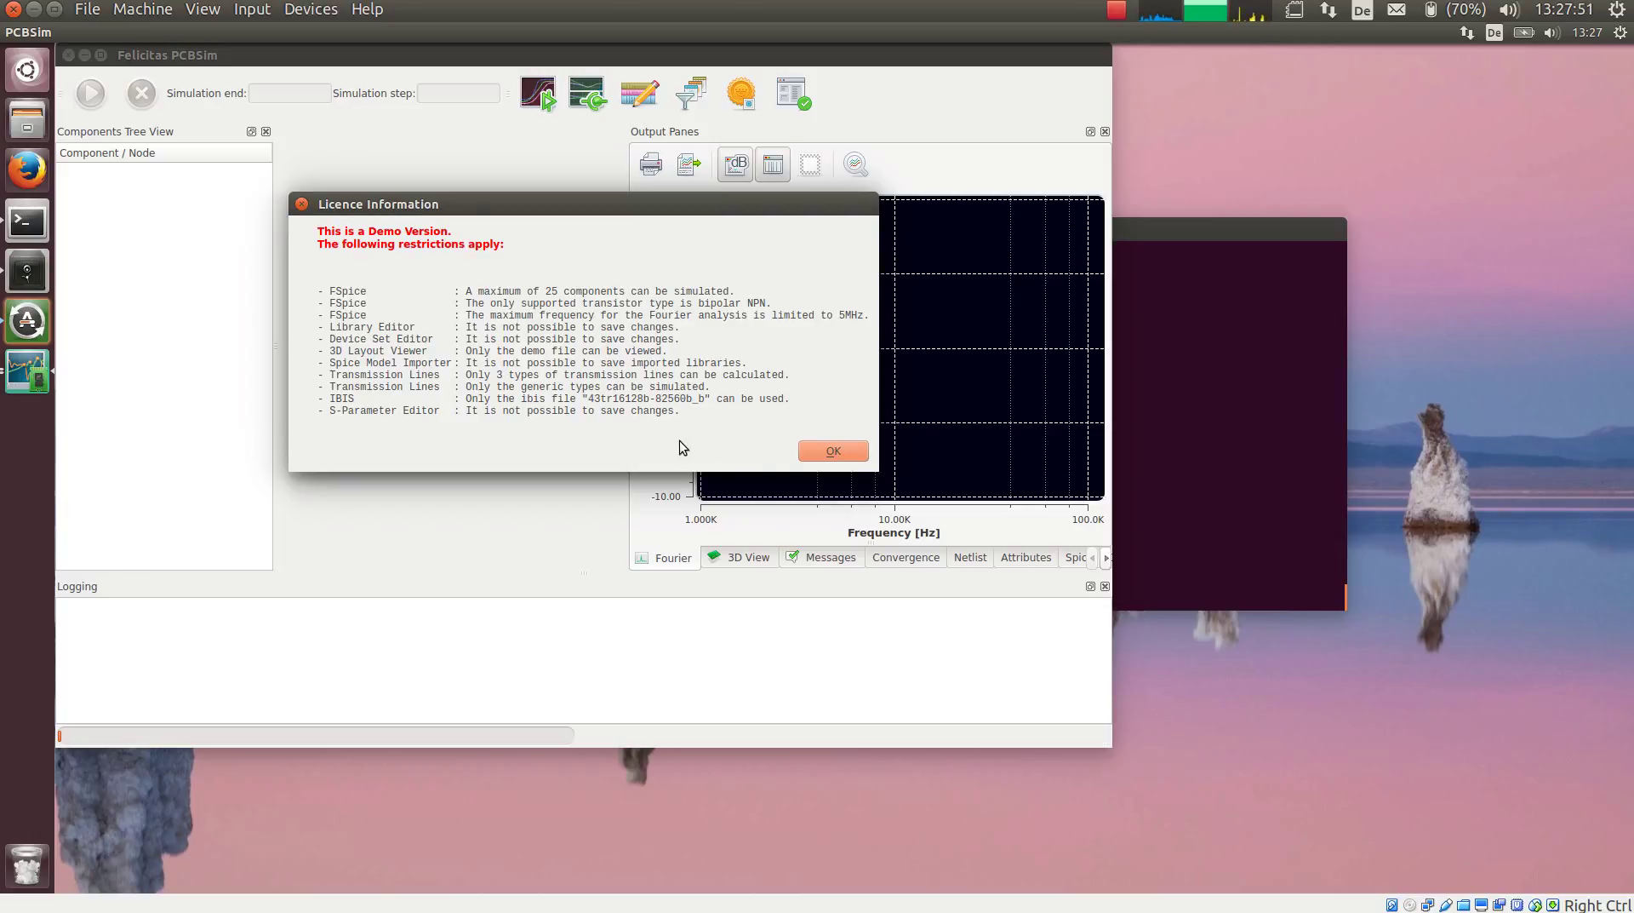
{"action": "left_click", "coordinate": [833, 451]}
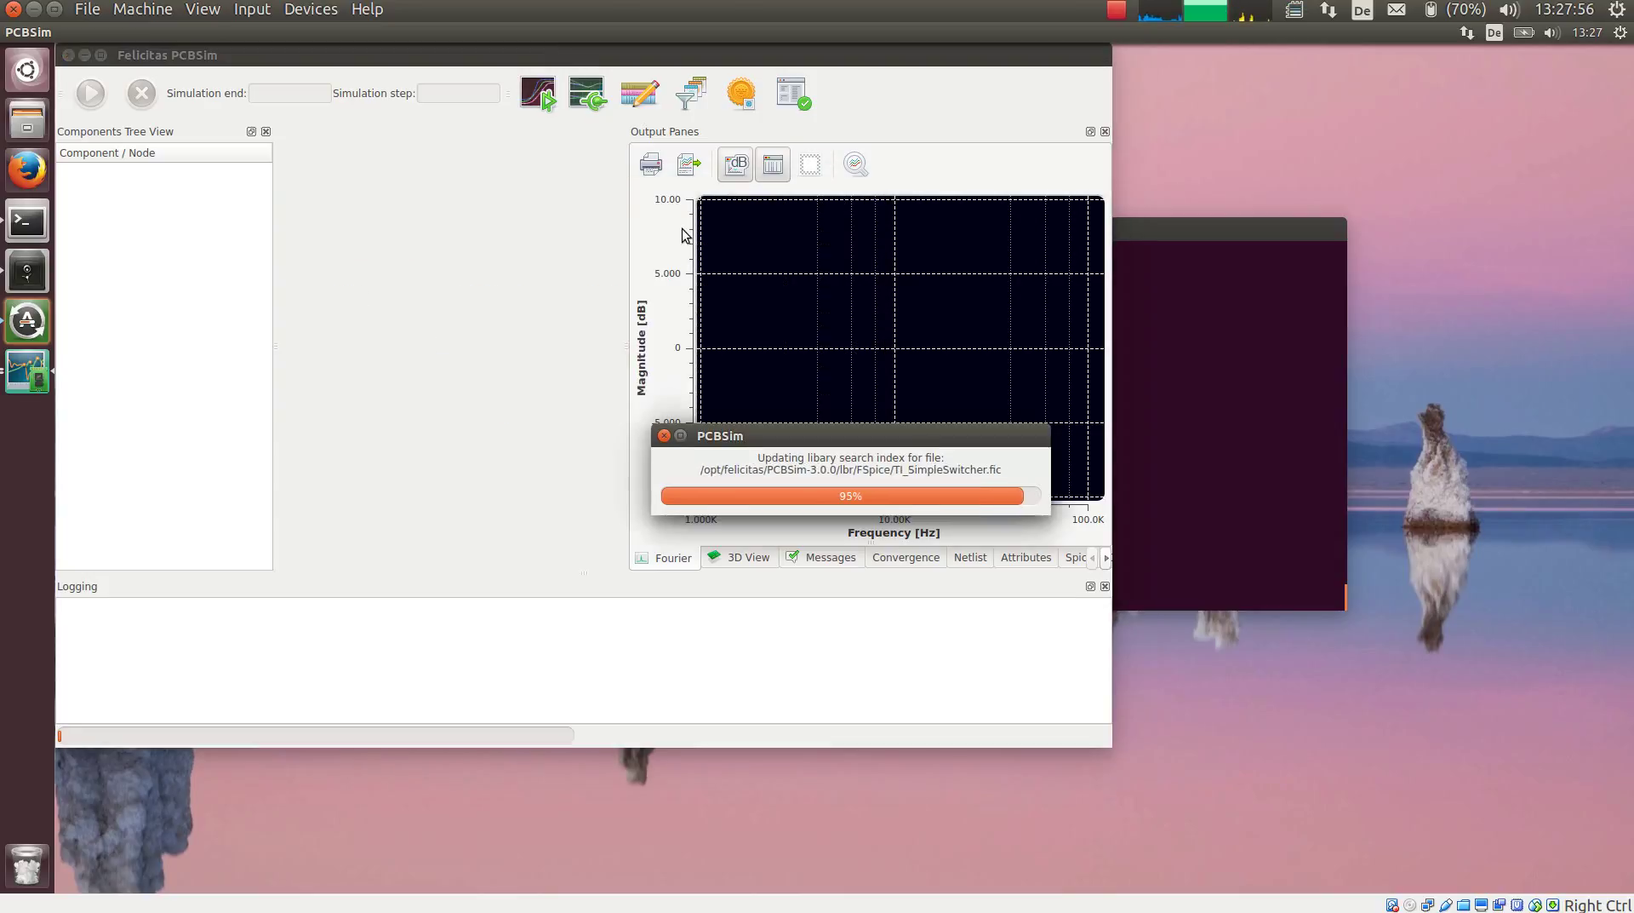
{"action": "left_click_drag", "start_coordinate": [496, 72], "coordinate": [1013, 141]}
- Minimize PCBSim and try launching EAGLE as freeware, dismissing the run-as-administrator error
{"action": "left_click", "coordinate": [612, 140]}
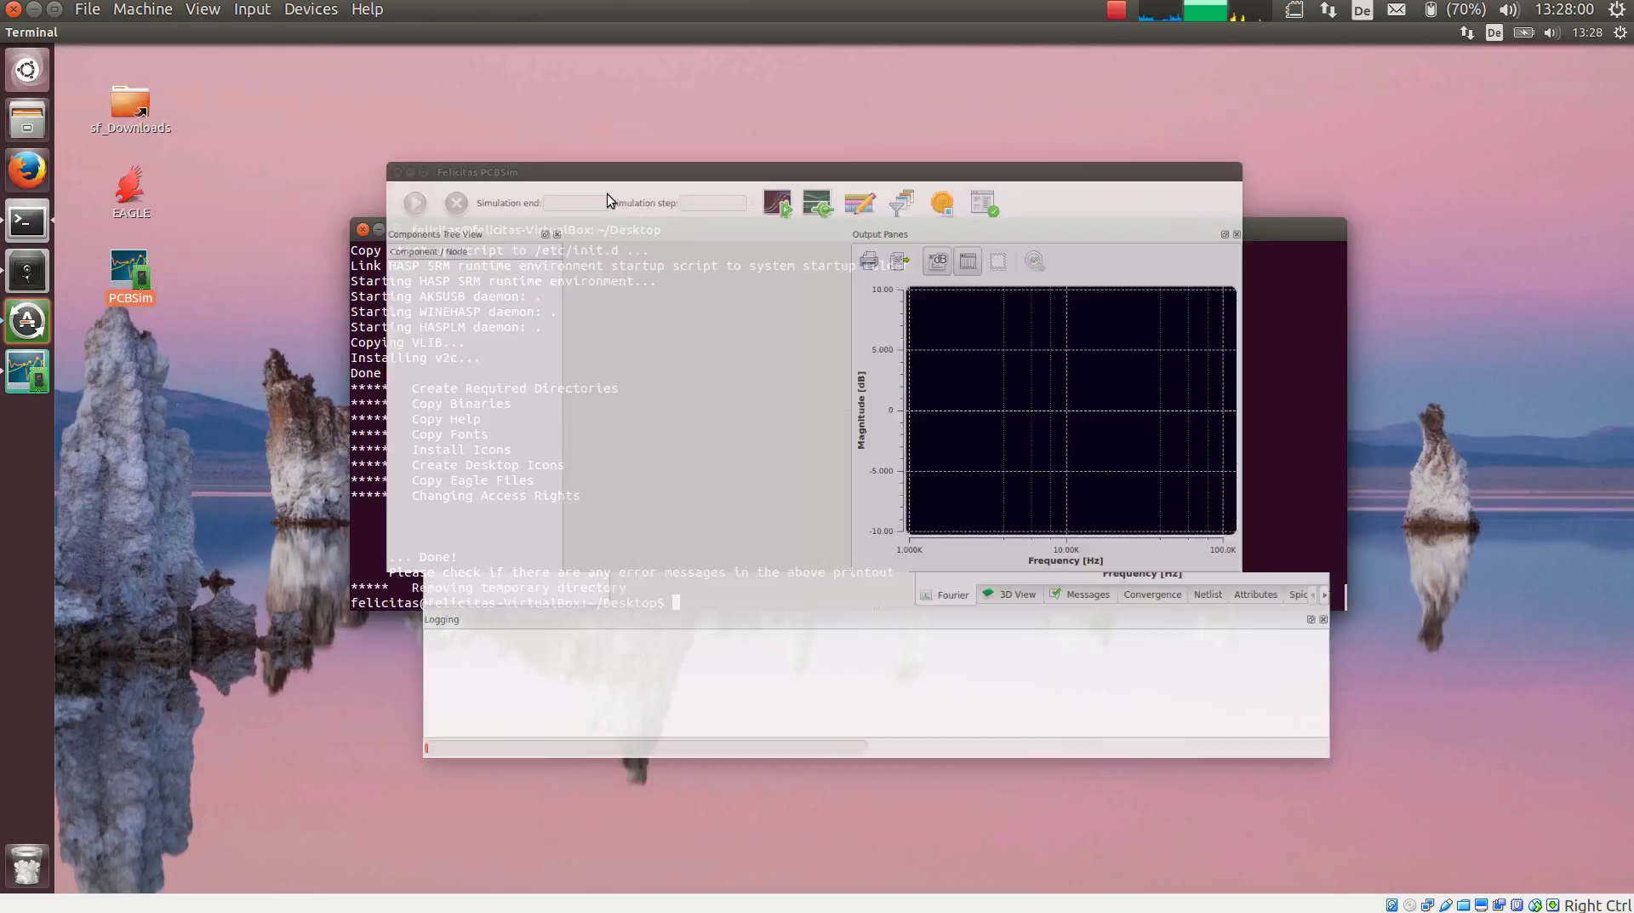
{"action": "double_click", "coordinate": [143, 192]}
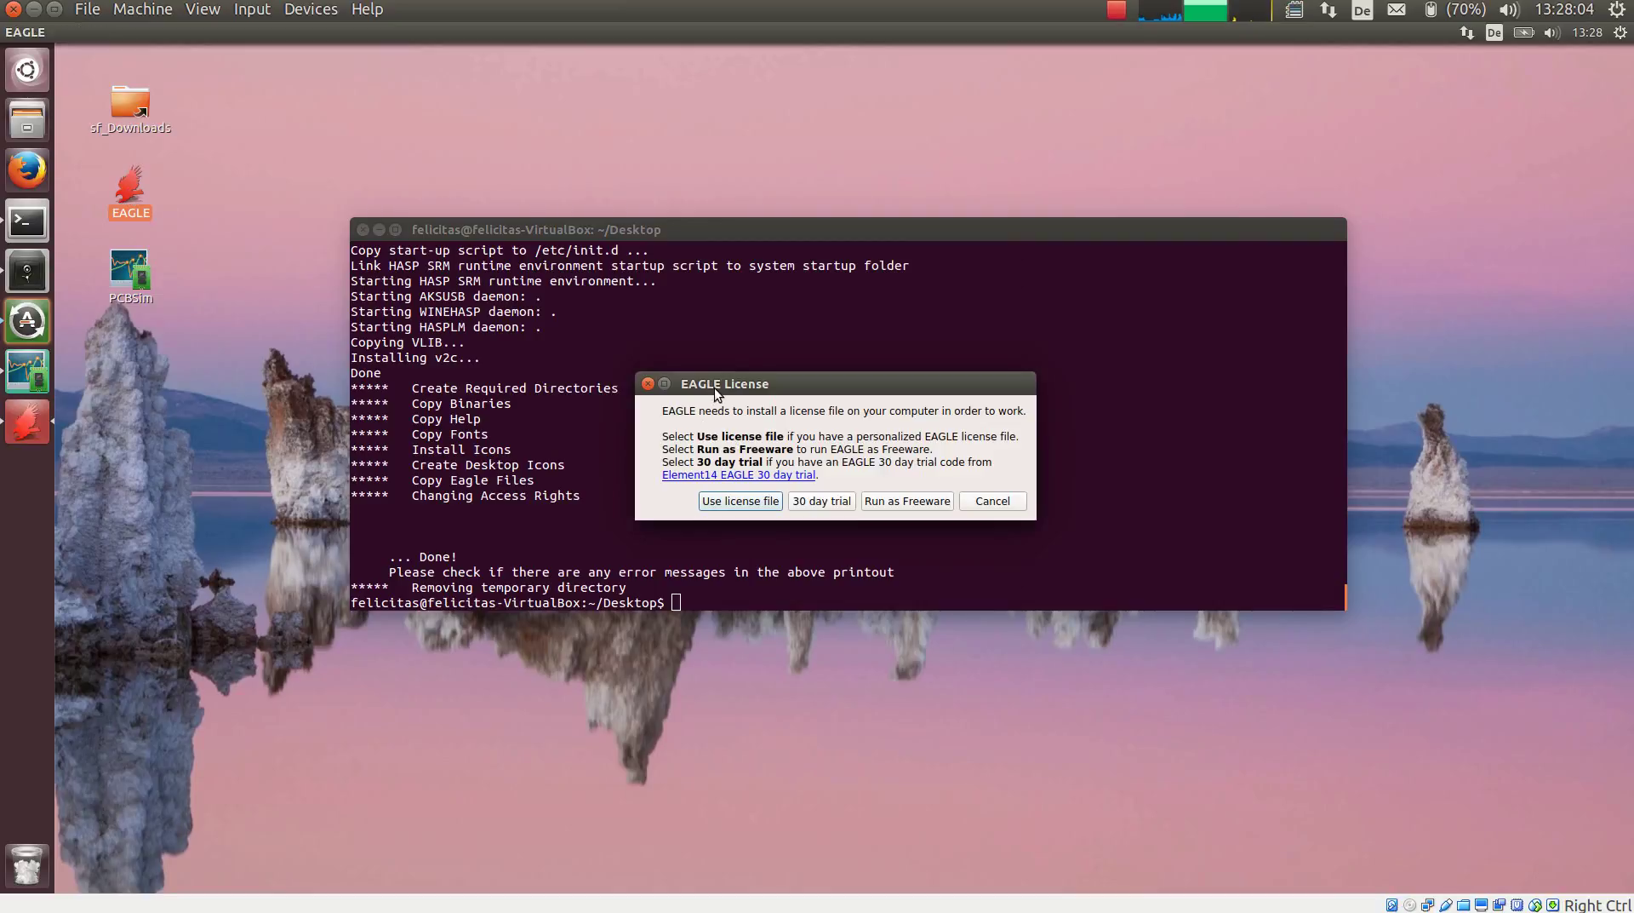
{"action": "left_click", "coordinate": [914, 502]}
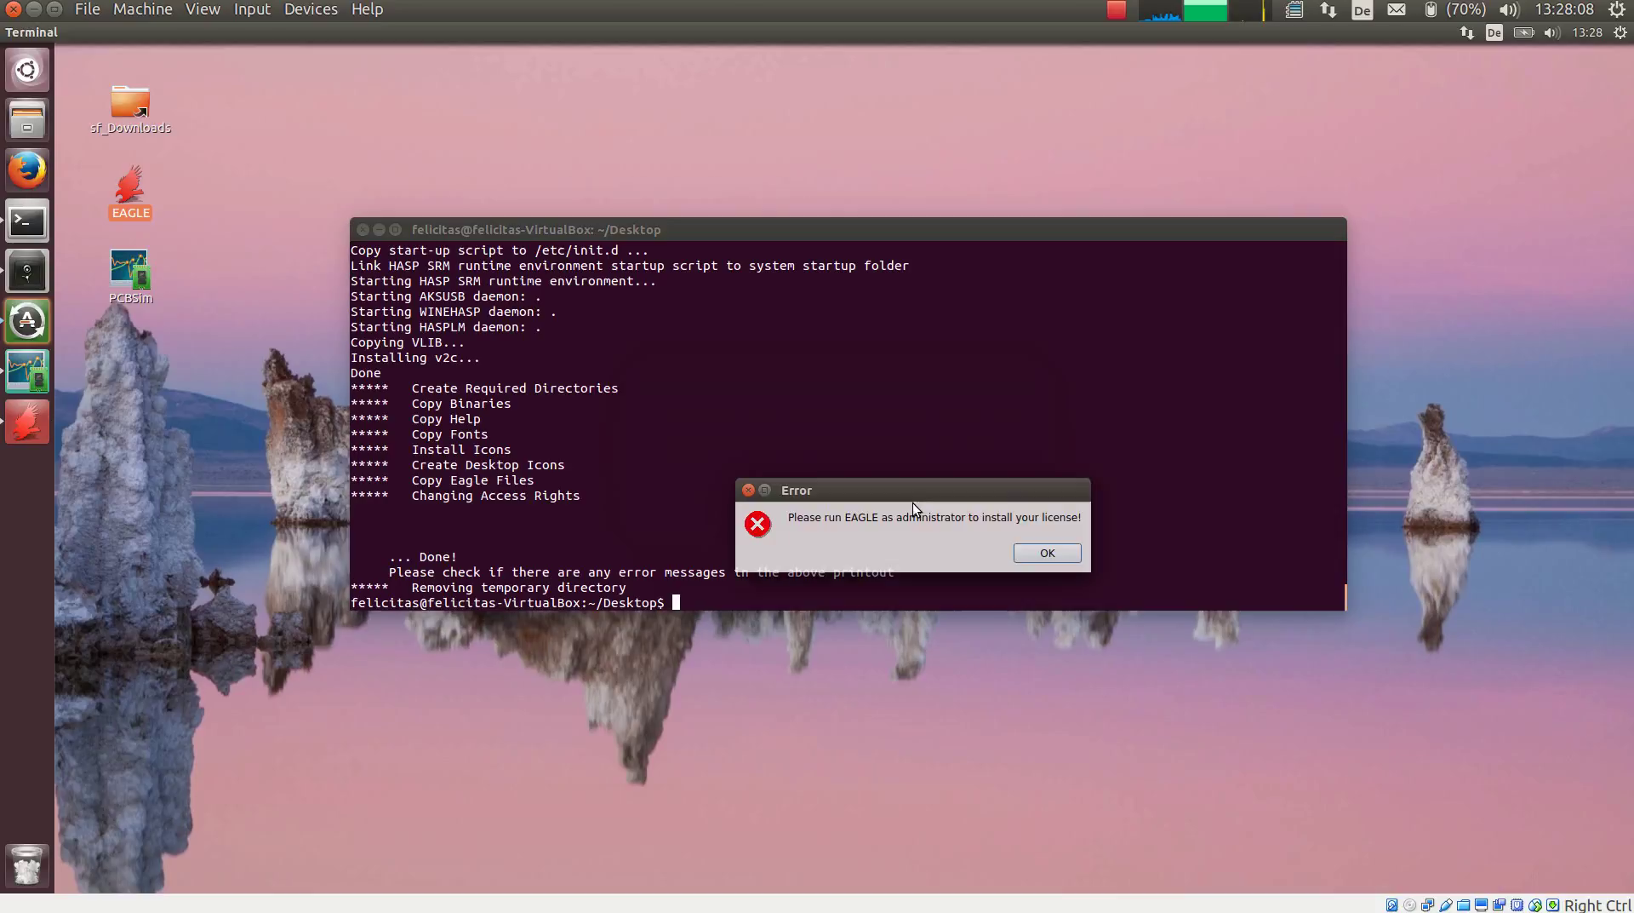
{"action": "left_click", "coordinate": [1047, 553]}
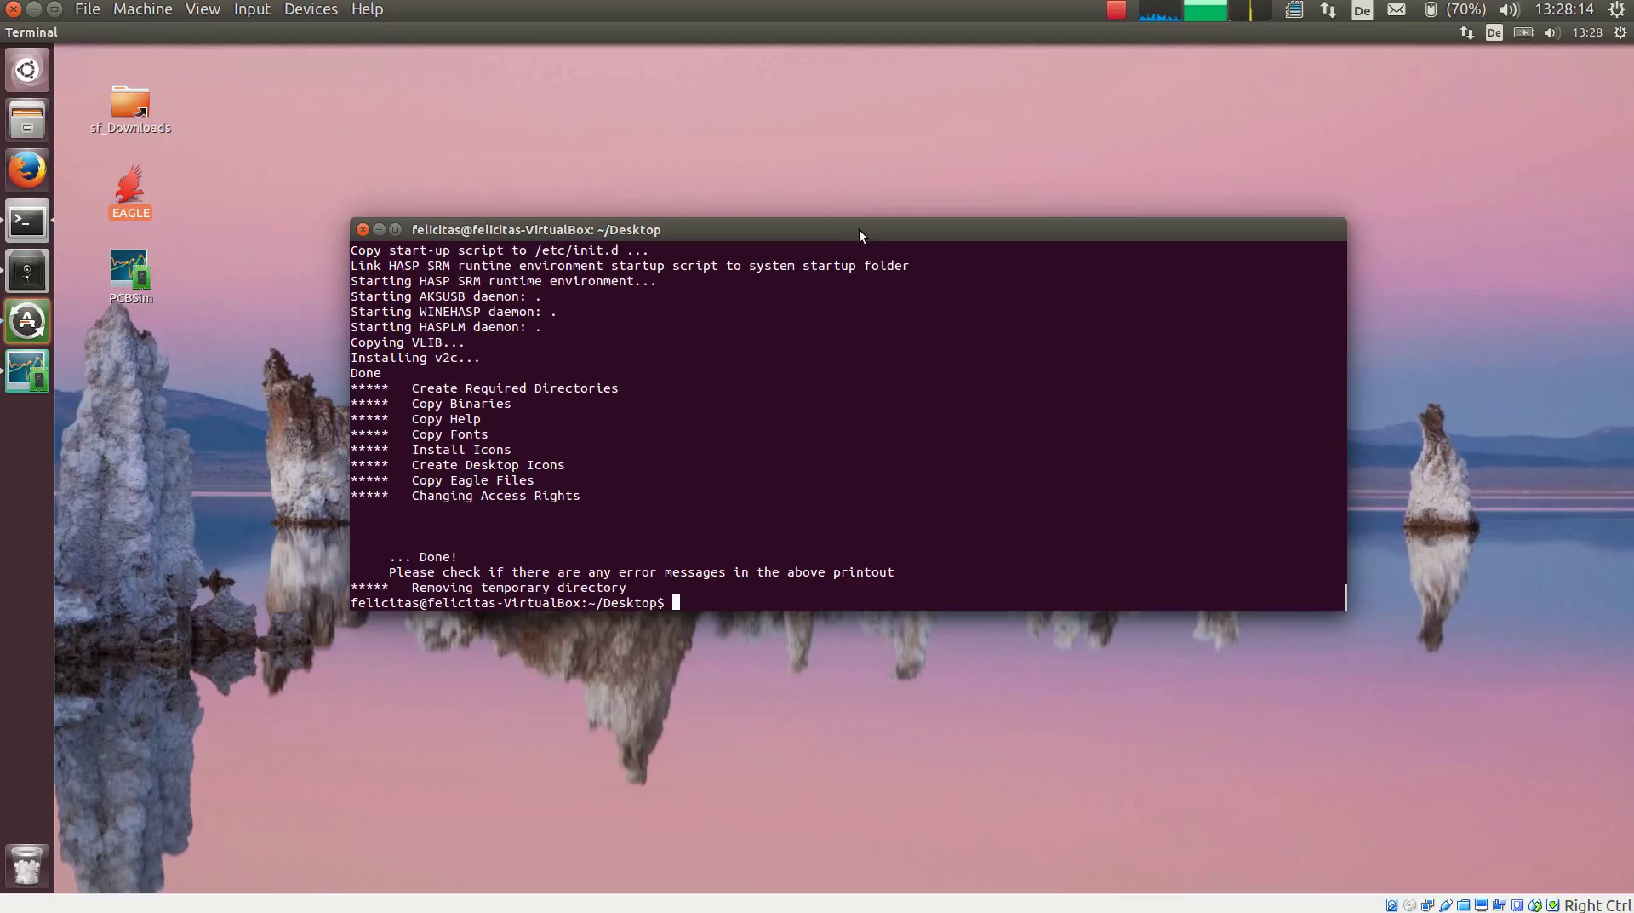
- Enter the command sudo /opt/eagle-7.5.0/bin/eagle in the terminal
{"action": "type", "text": "sudo /opt/e"}
{"action": "key", "text": "Tab"}
{"action": "type", "text": "bi"}
{"action": "key", "text": "Tab"}
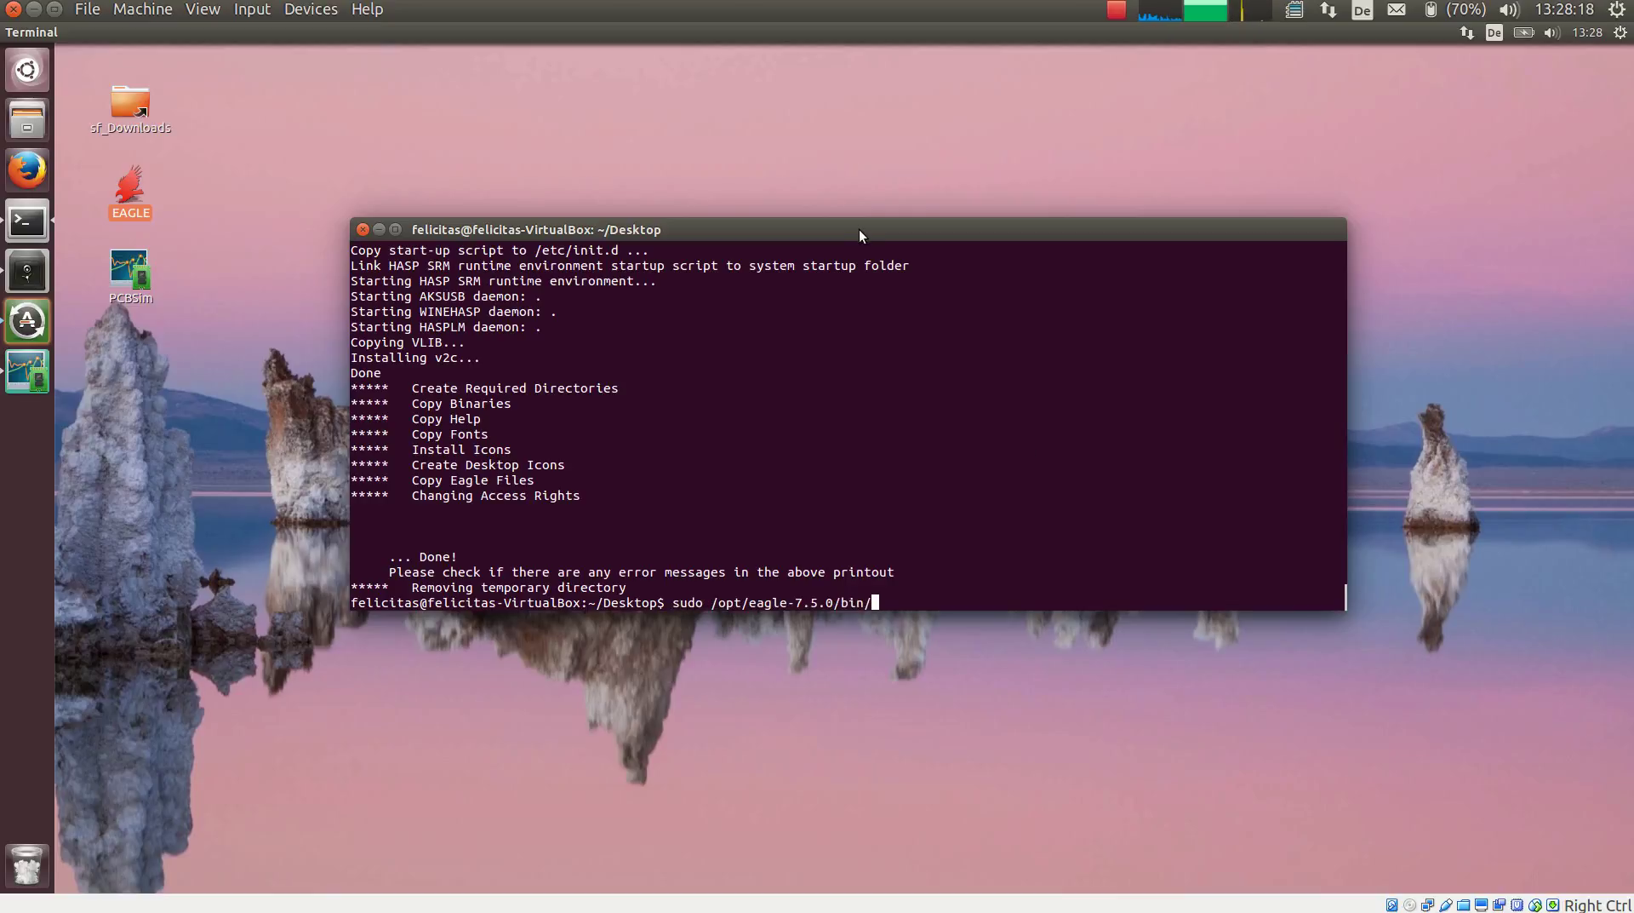
{"action": "type", "text": "eagle"}
- Start EAGLE with sudo, choose Run as Freeware, then close its Control Panel
{"action": "key", "text": "Return"}
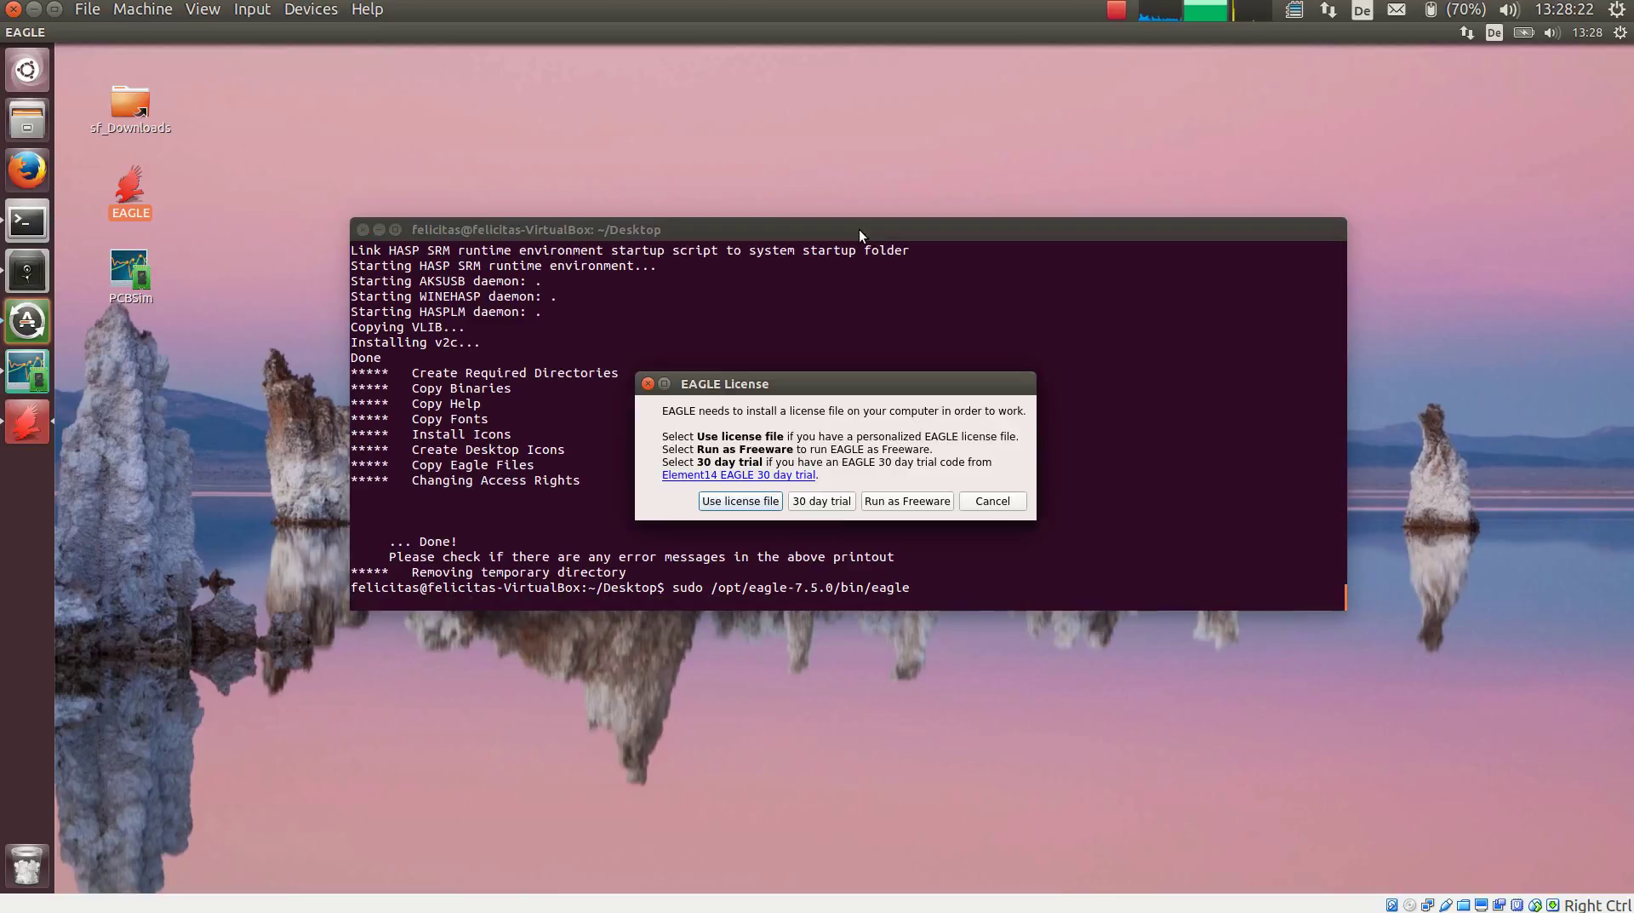
{"action": "left_click", "coordinate": [898, 500]}
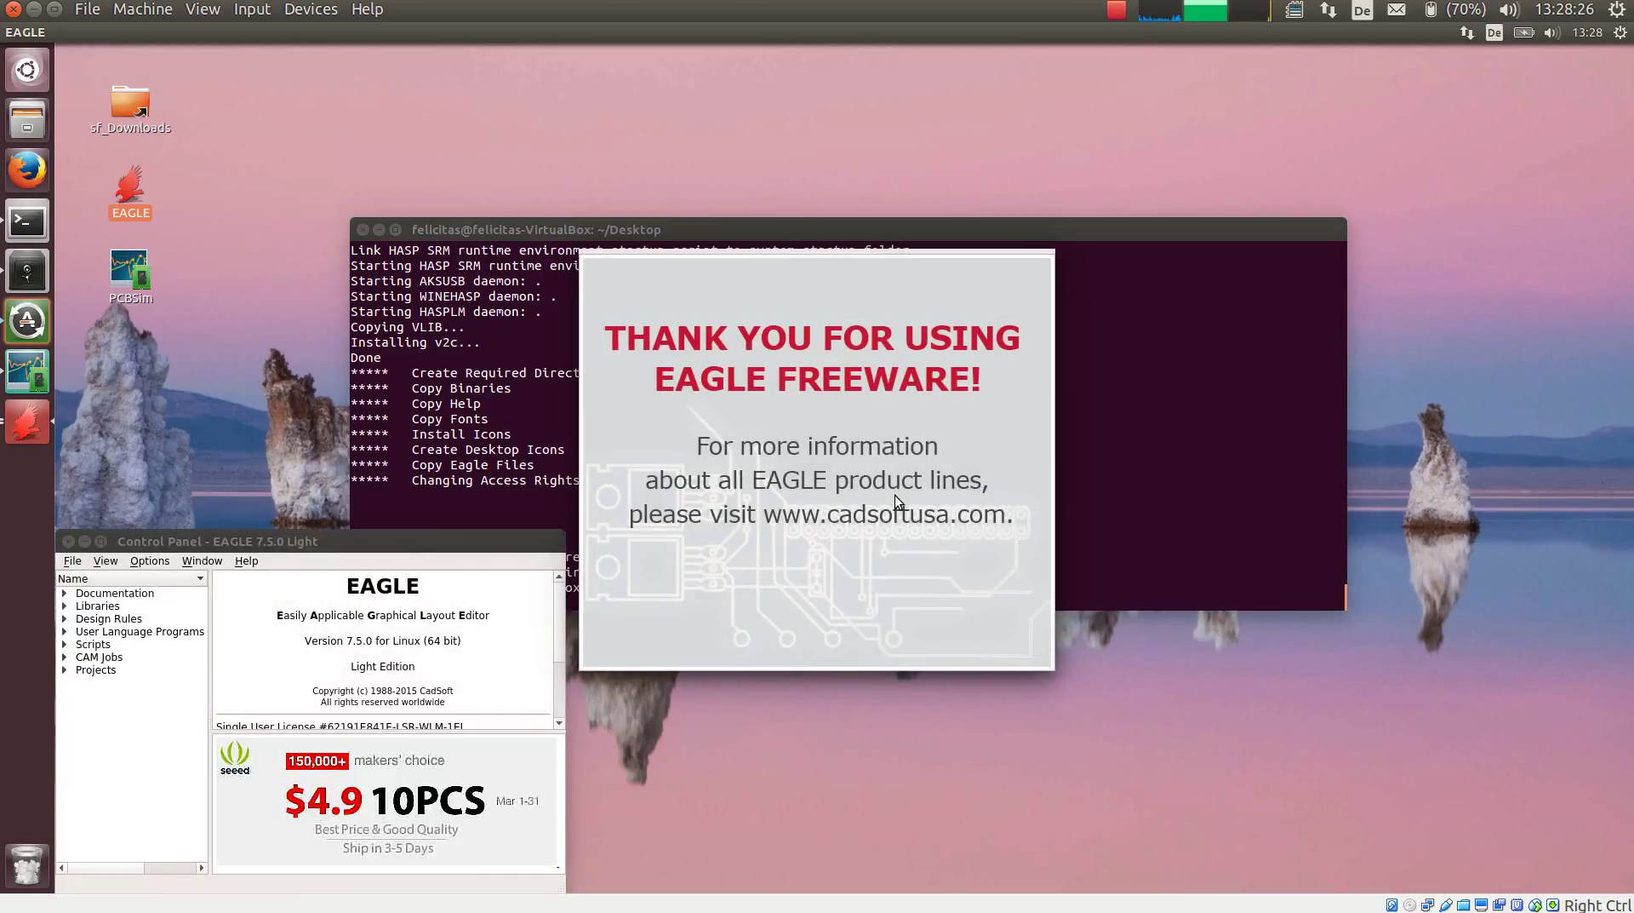
{"action": "left_click", "coordinate": [68, 543]}
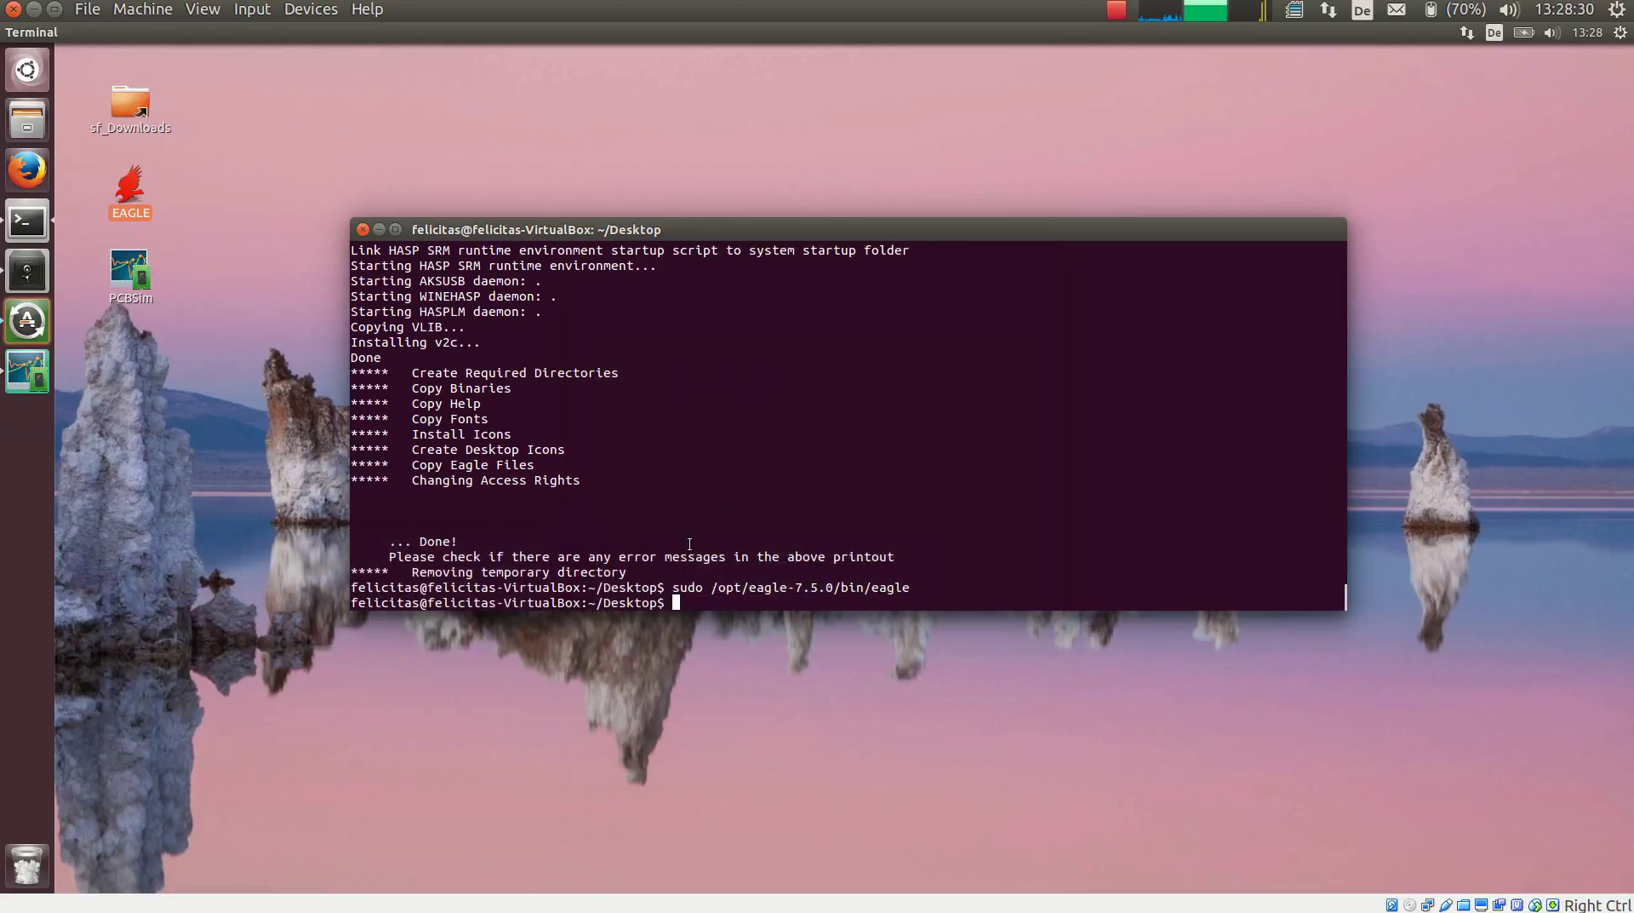
- Relaunch EAGLE from its desktop icon, allow creating the project directory, and close the ad popup
{"action": "double_click", "coordinate": [130, 189]}
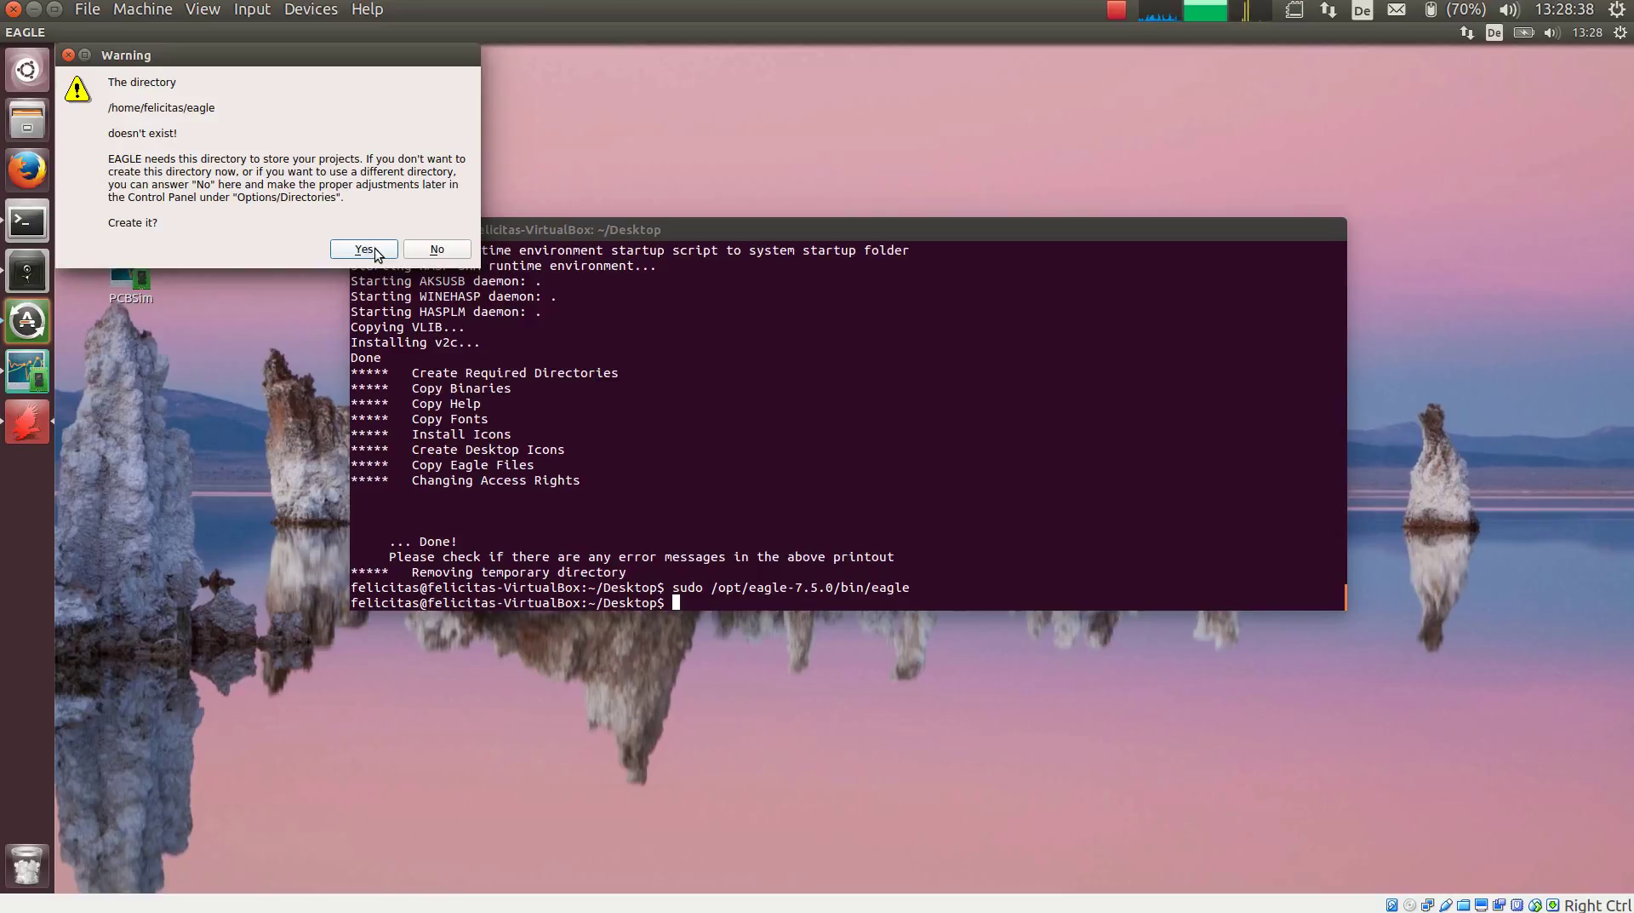
{"action": "left_click", "coordinate": [376, 254]}
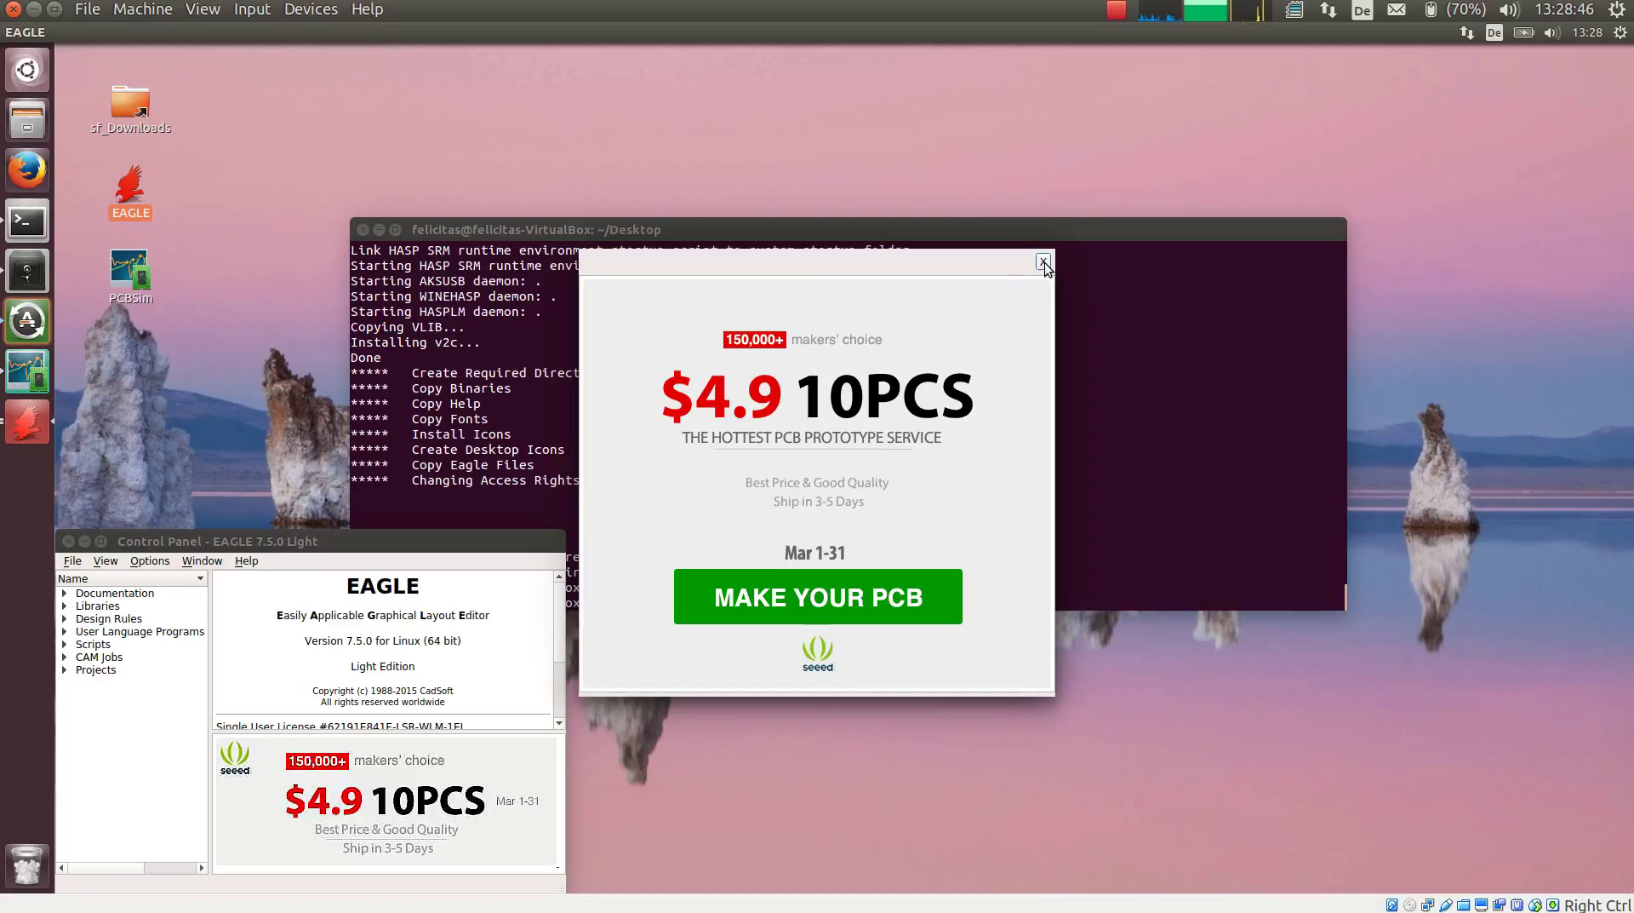
{"action": "left_click", "coordinate": [1043, 262]}
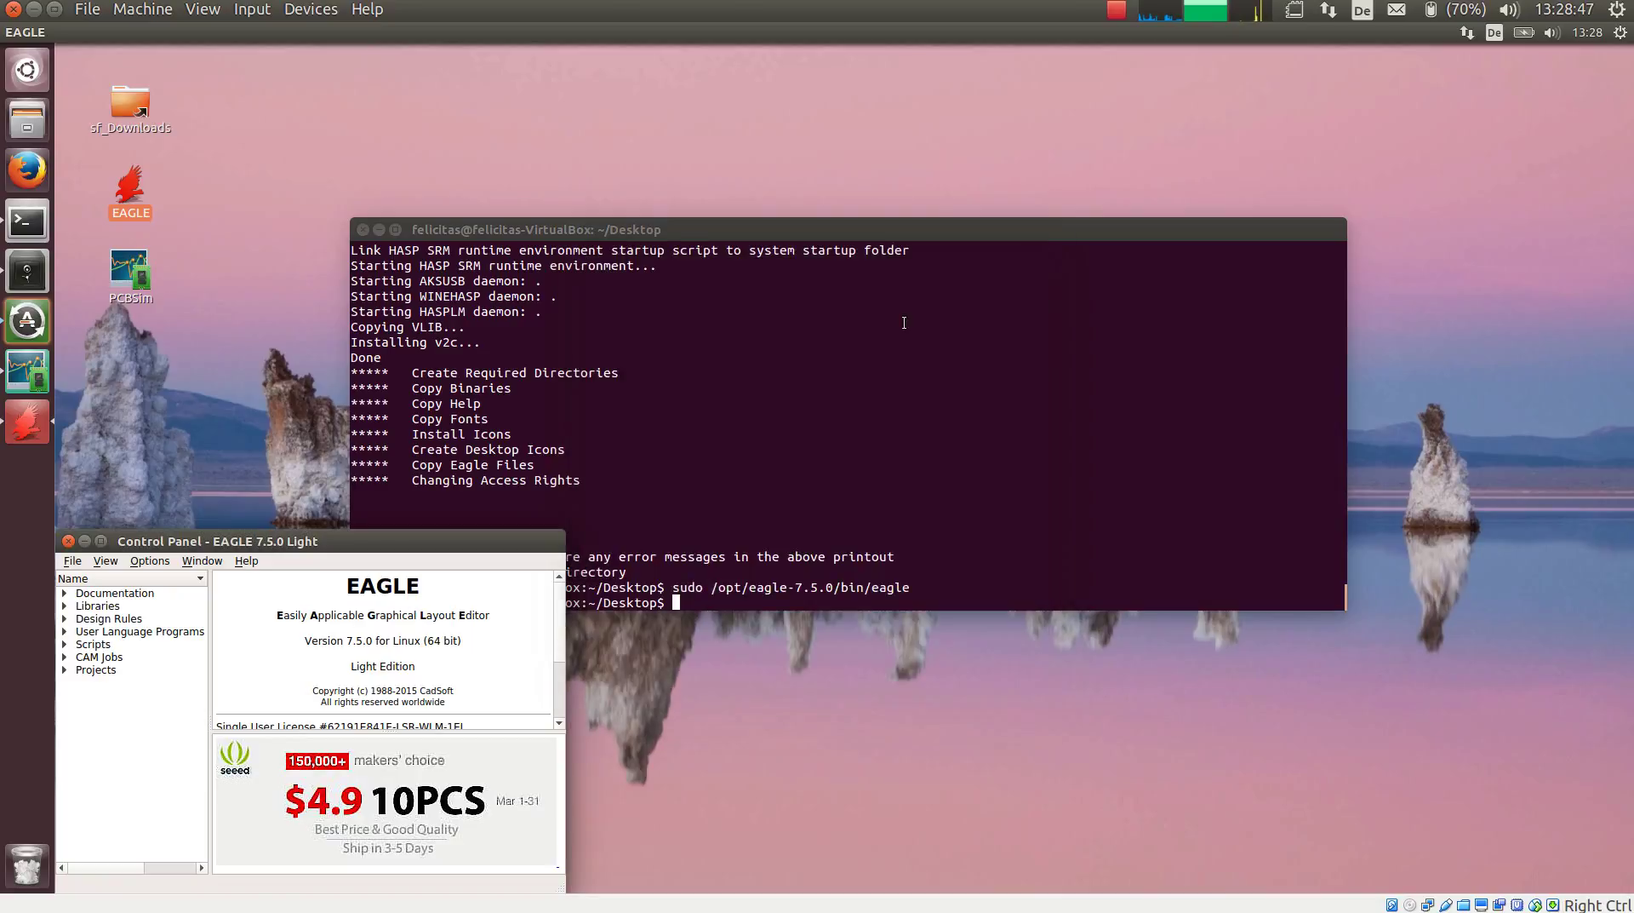
{"action": "left_click", "coordinate": [378, 230]}
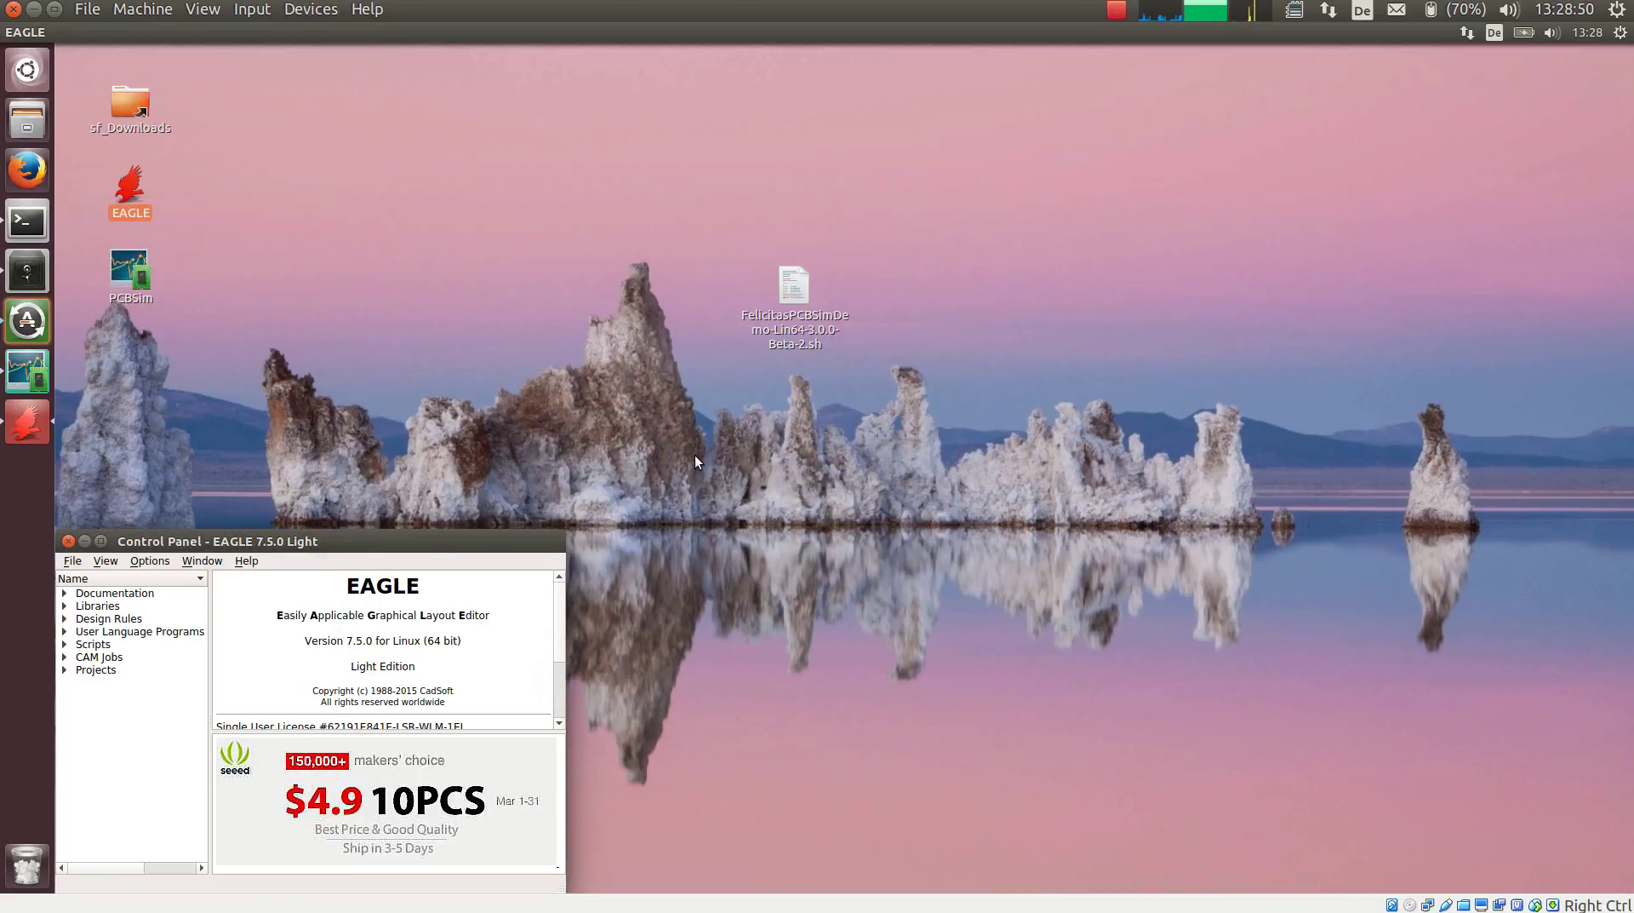